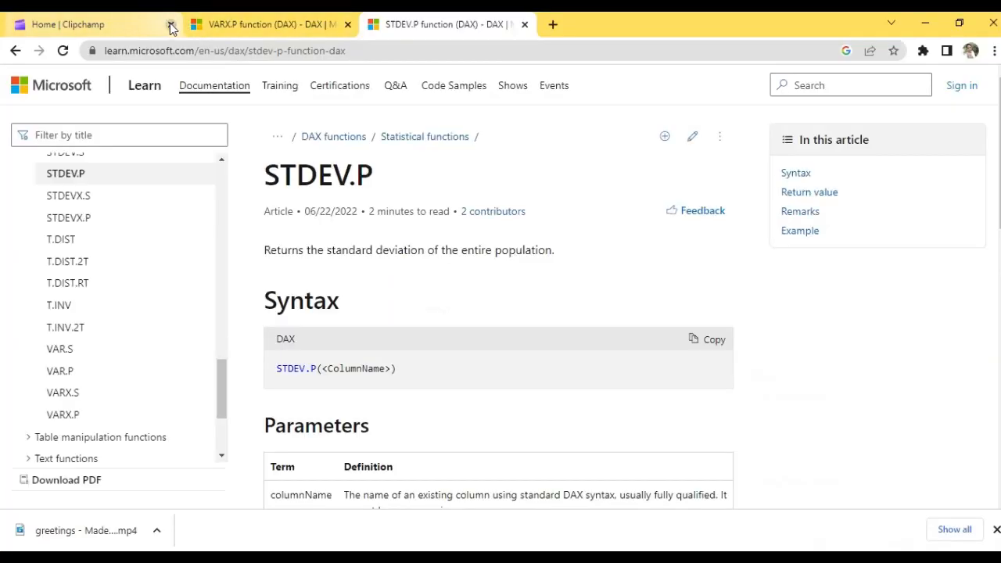
Step: Close the Clipchamp browser tab, leaving the site, and read the VARX.P article's parameters, return value and remarks
{"action": "left_click", "coordinate": [171, 25]}
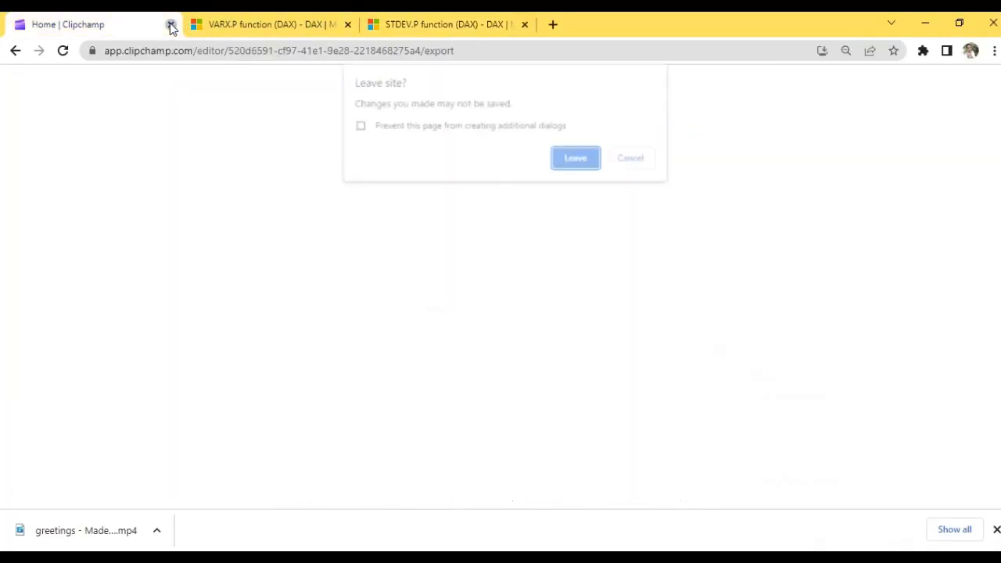
{"action": "left_click", "coordinate": [574, 158]}
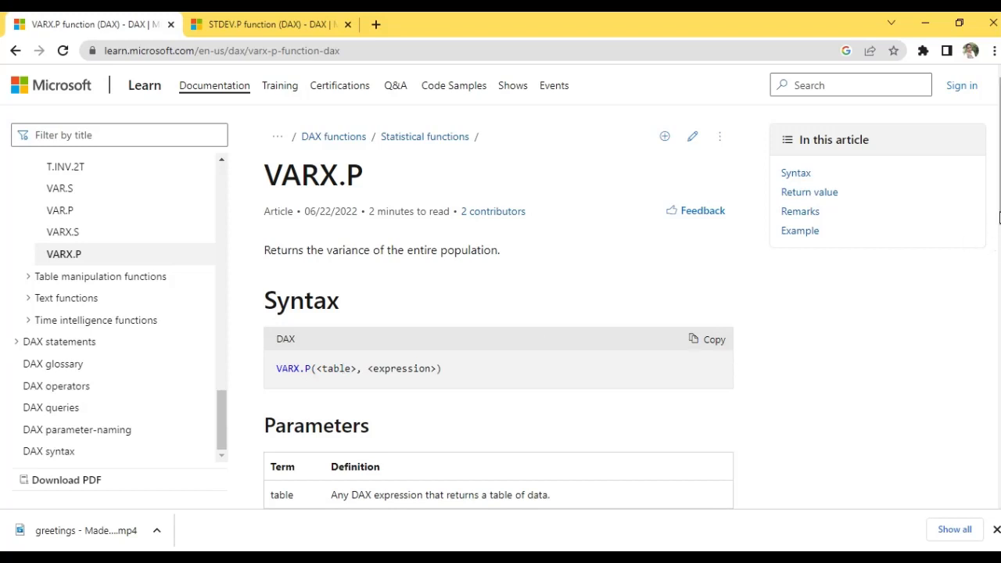
{"action": "scroll", "coordinate": [999, 217], "scroll_direction": "down", "scroll_amount": 3}
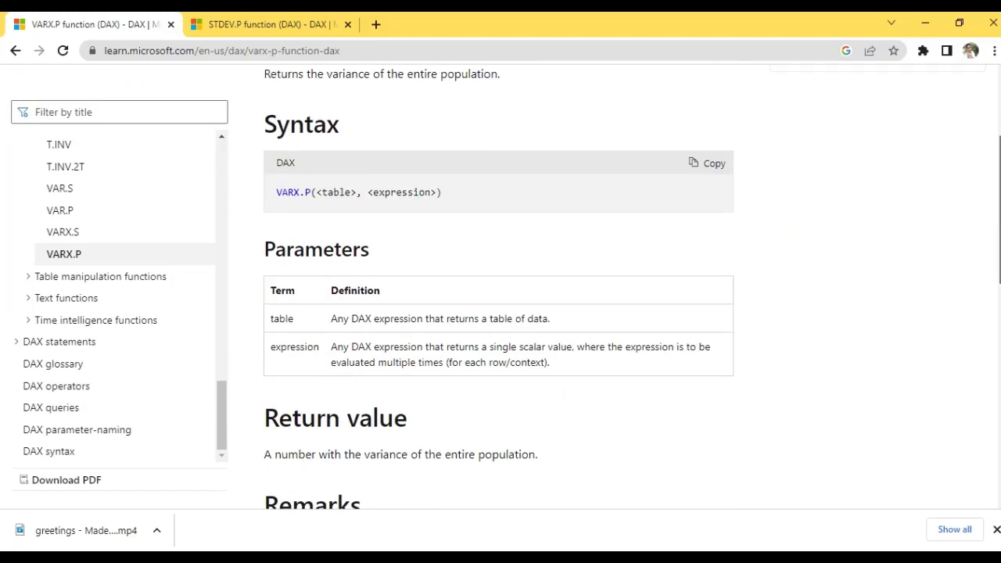
{"action": "scroll", "coordinate": [998, 235], "scroll_direction": "down", "scroll_amount": 2}
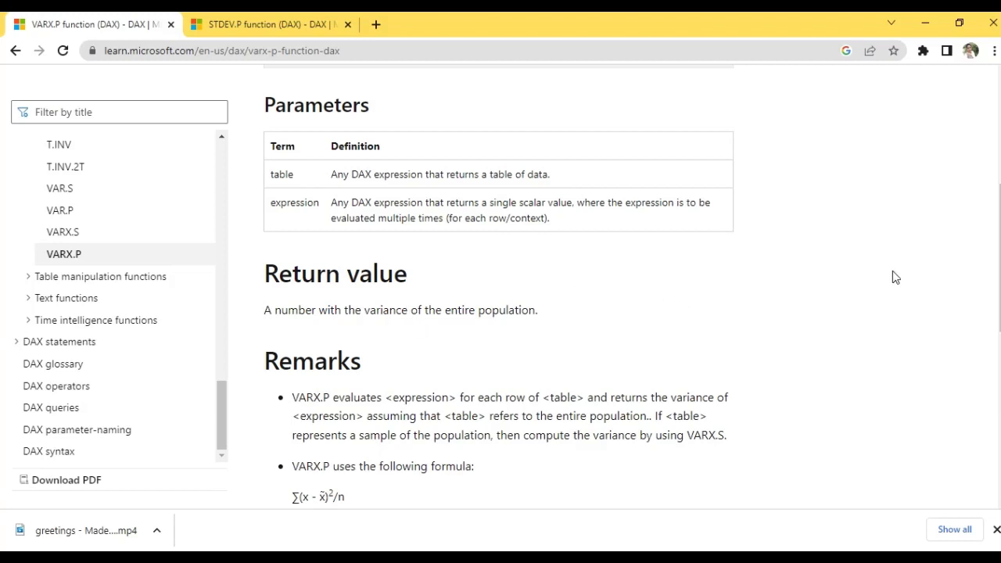
{"action": "scroll", "coordinate": [755, 290], "scroll_direction": "down", "scroll_amount": 3}
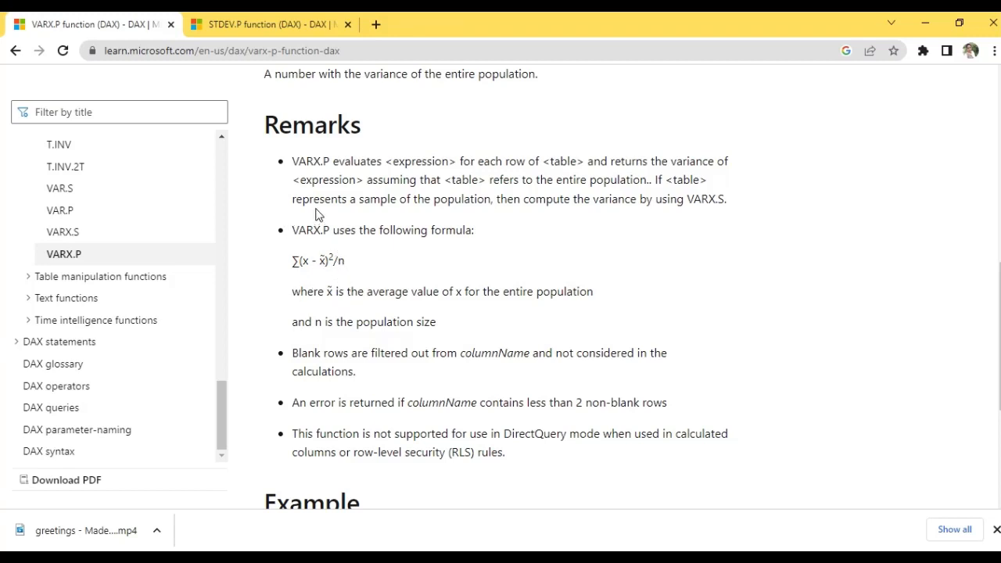
Step: Read the STDEV.P article's syntax, parameters, return value and formula remarks
{"action": "left_click", "coordinate": [278, 25]}
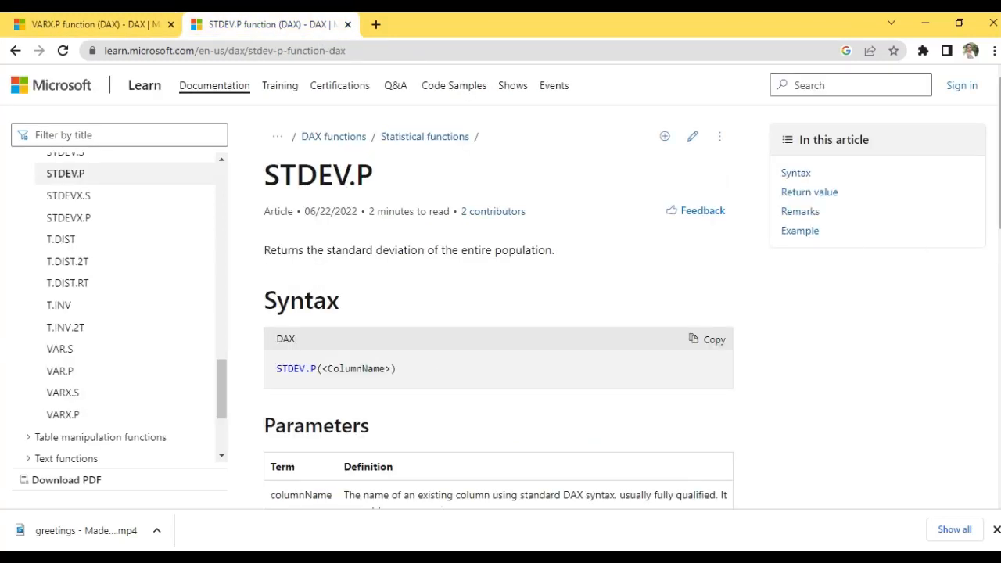
{"action": "scroll", "coordinate": [681, 154], "scroll_direction": "down", "scroll_amount": 2}
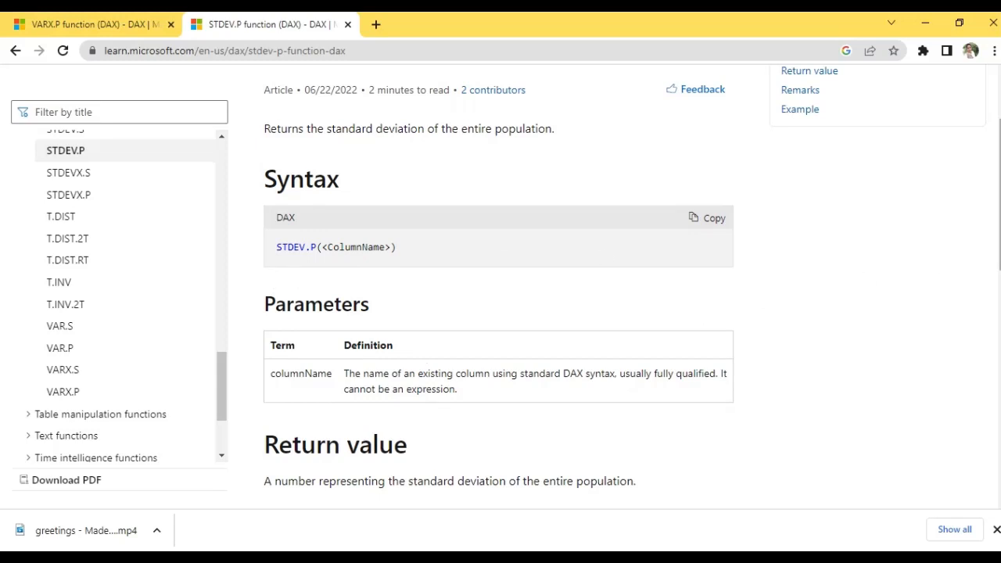
{"action": "scroll", "coordinate": [998, 194], "scroll_direction": "down", "scroll_amount": 2}
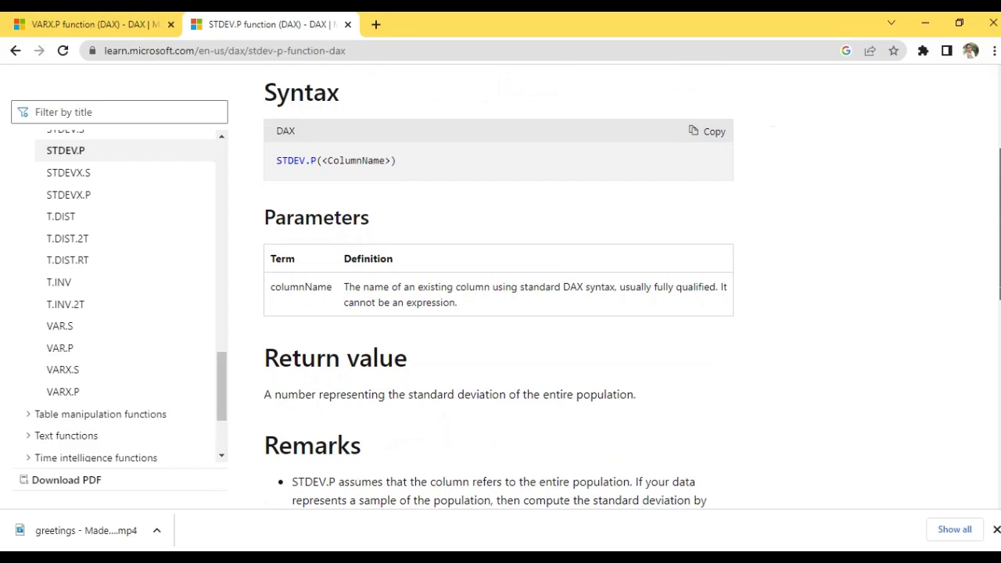
{"action": "scroll", "coordinate": [498, 289], "scroll_direction": "down", "scroll_amount": 3}
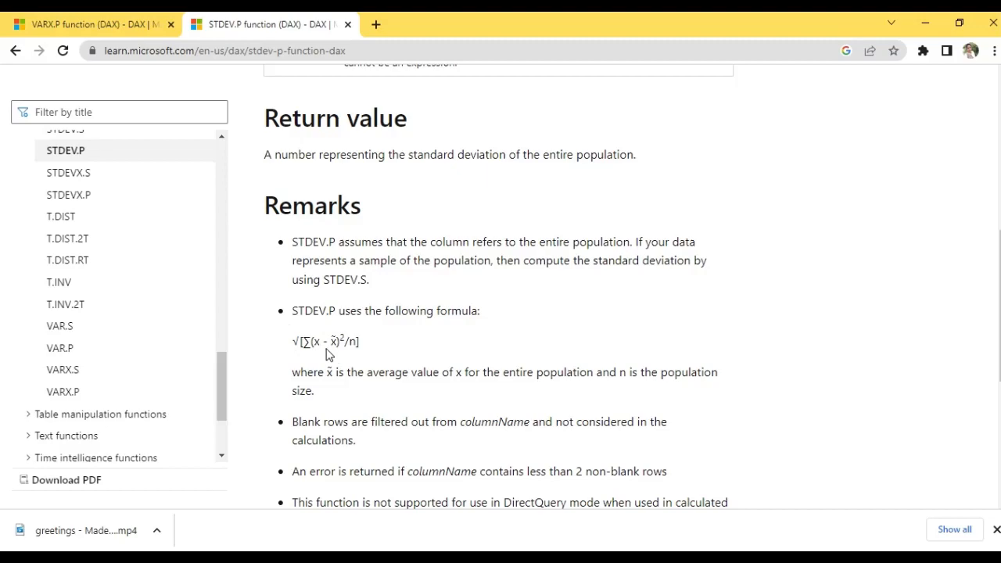
Step: Switch to Power BI Desktop and examine the science scores of both classes in the students data table's data view
{"action": "left_click", "coordinate": [525, 550]}
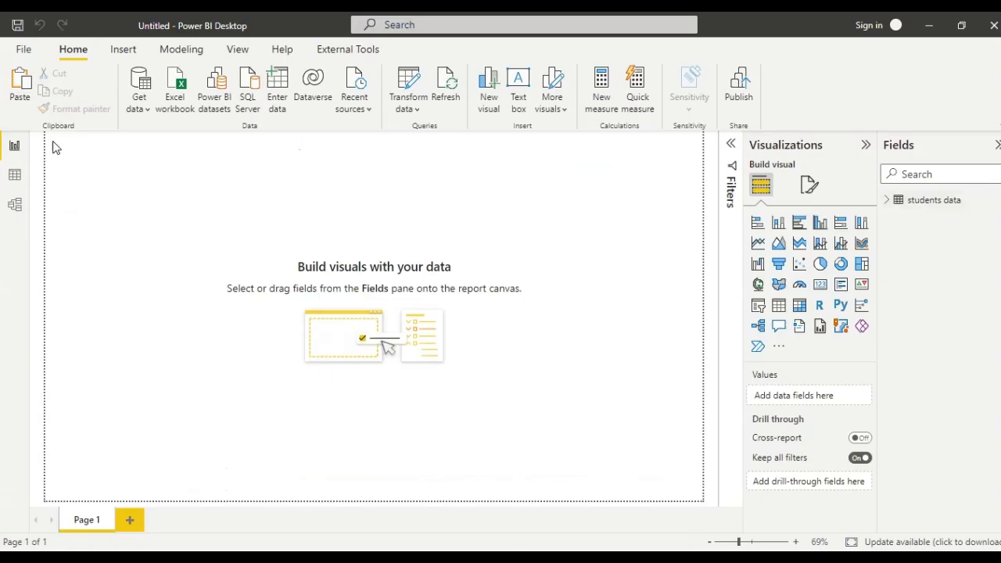
{"action": "left_click", "coordinate": [18, 174]}
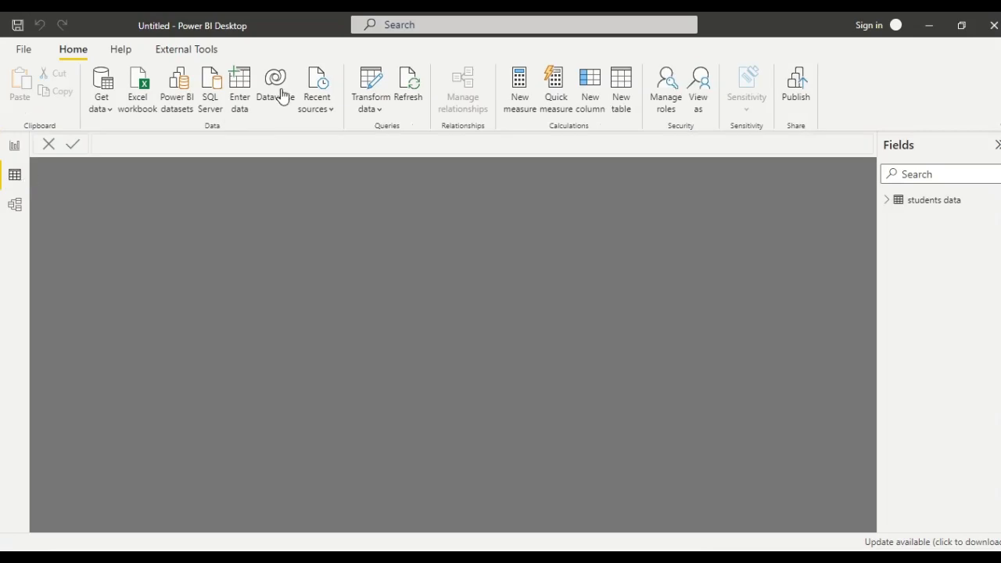
{"action": "left_click", "coordinate": [929, 203]}
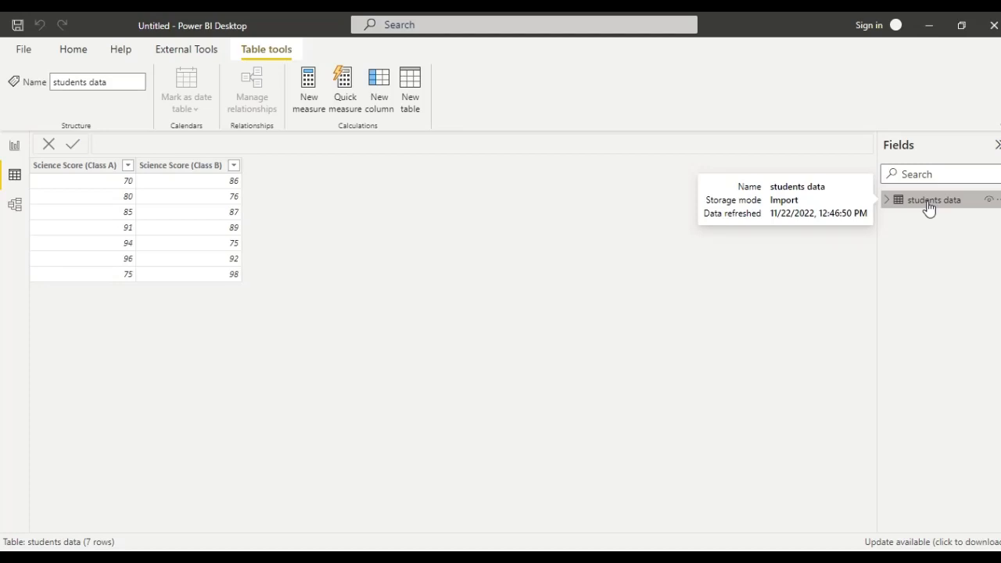
{"action": "left_click", "coordinate": [125, 180]}
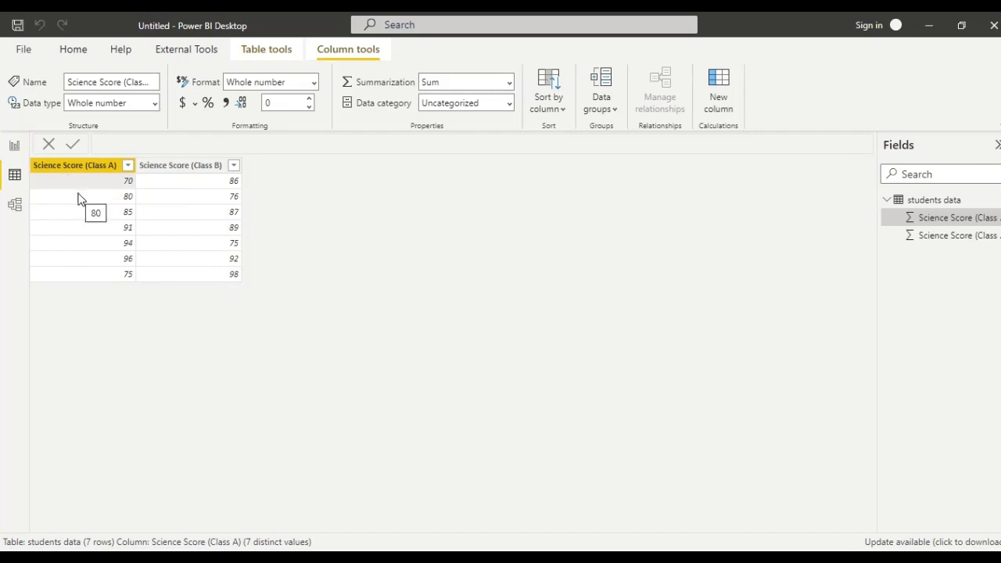
{"action": "left_click", "coordinate": [18, 152]}
{"action": "left_click", "coordinate": [15, 177]}
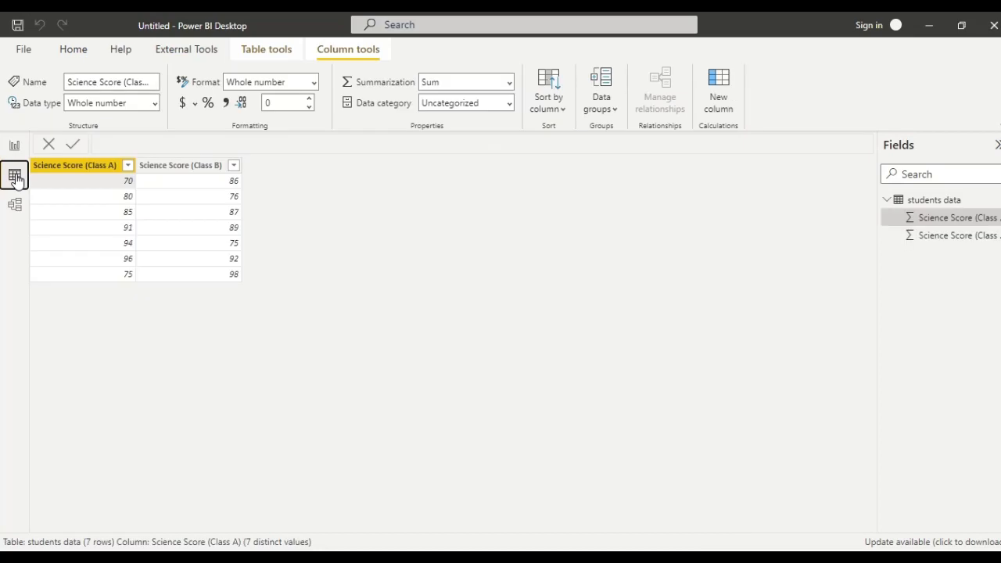
Step: In report view, create the measure Variance_ClassA = VAR.S('students data'[Science Score (Class A)]) in the students data table
{"action": "left_click", "coordinate": [14, 145]}
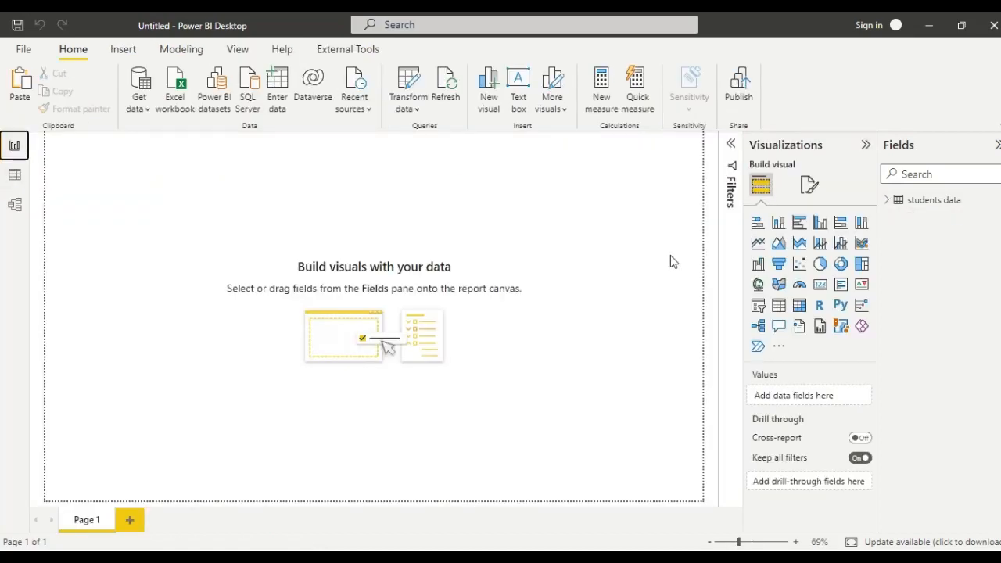
{"action": "right_click", "coordinate": [942, 208]}
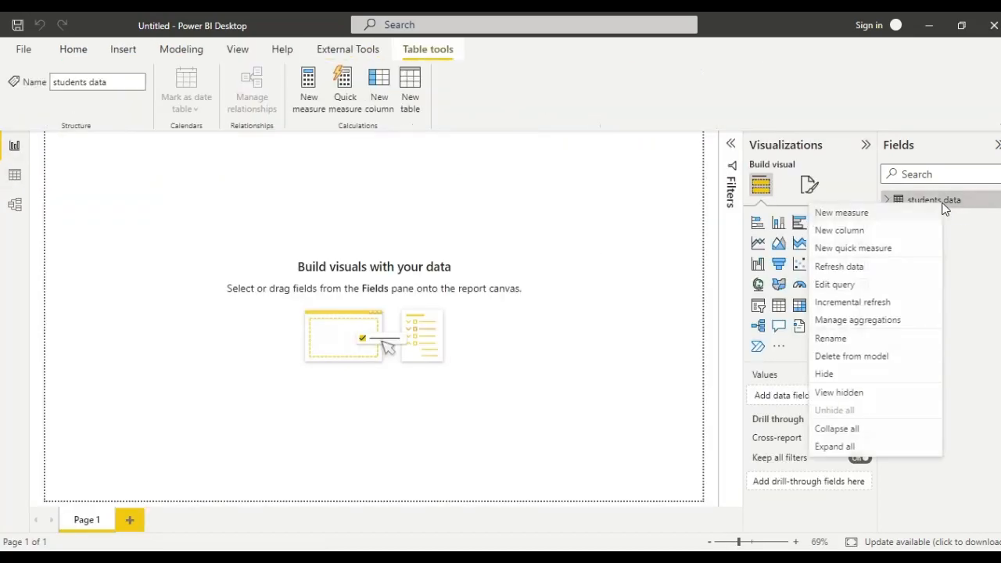
{"action": "left_click", "coordinate": [885, 221]}
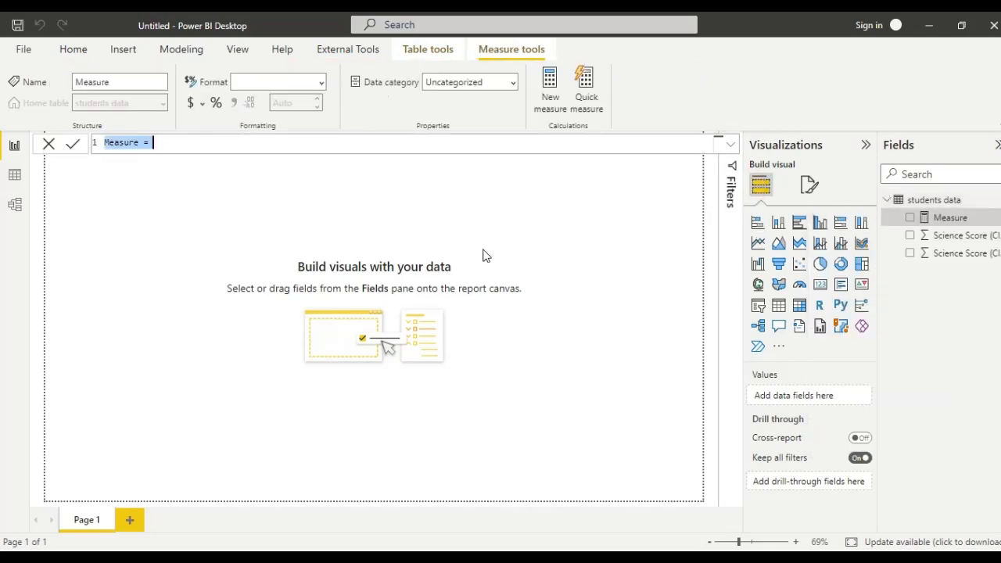
{"action": "type", "text": "Var"}
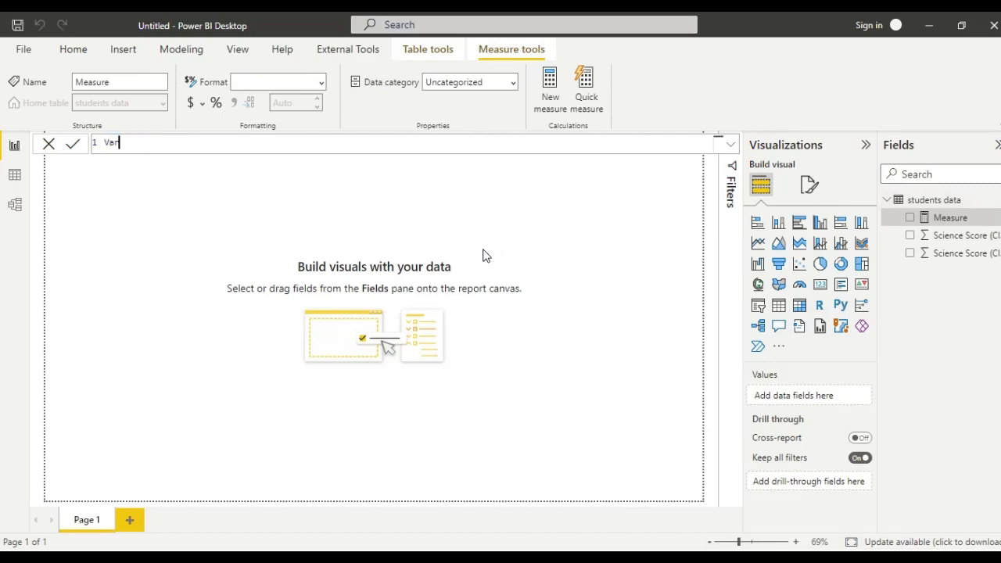
{"action": "type", "text": "iance_Classs"}
{"action": "key", "text": "BackSpace"}
{"action": "type", "text": "A = var"}
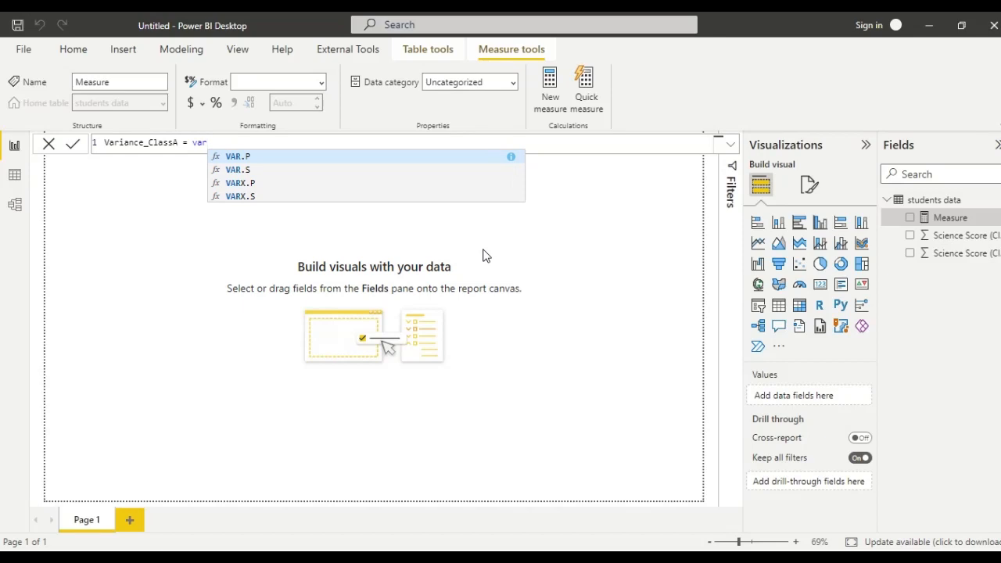
{"action": "key", "text": "Down"}
{"action": "key", "text": "Tab"}
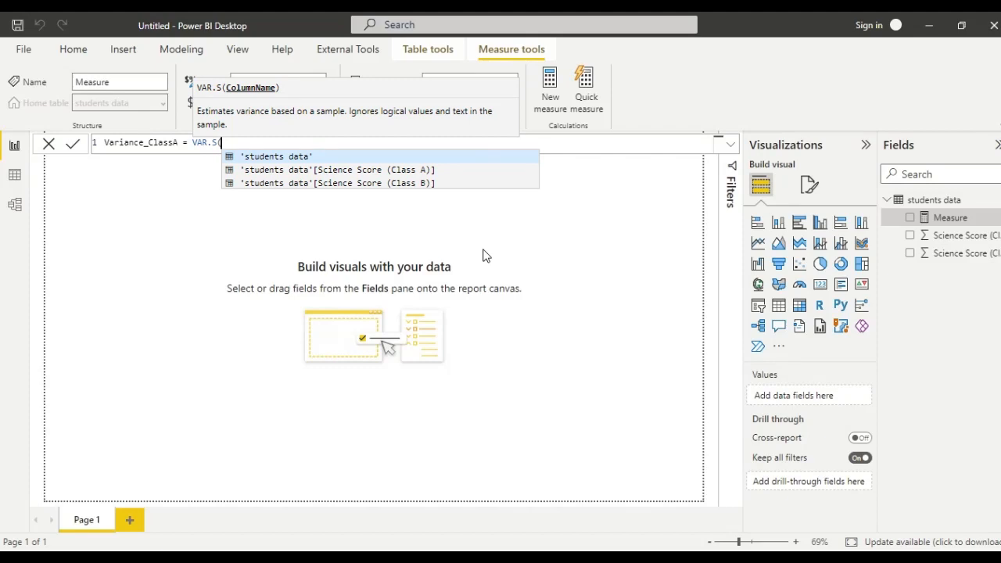
{"action": "key", "text": "Down"}
{"action": "key", "text": "Tab"}
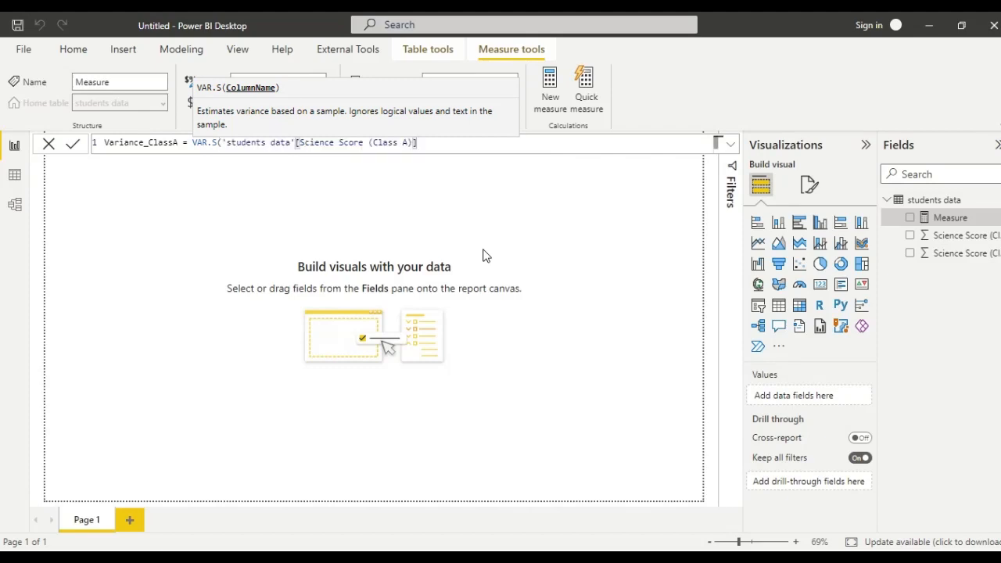
{"action": "type", "text": ")"}
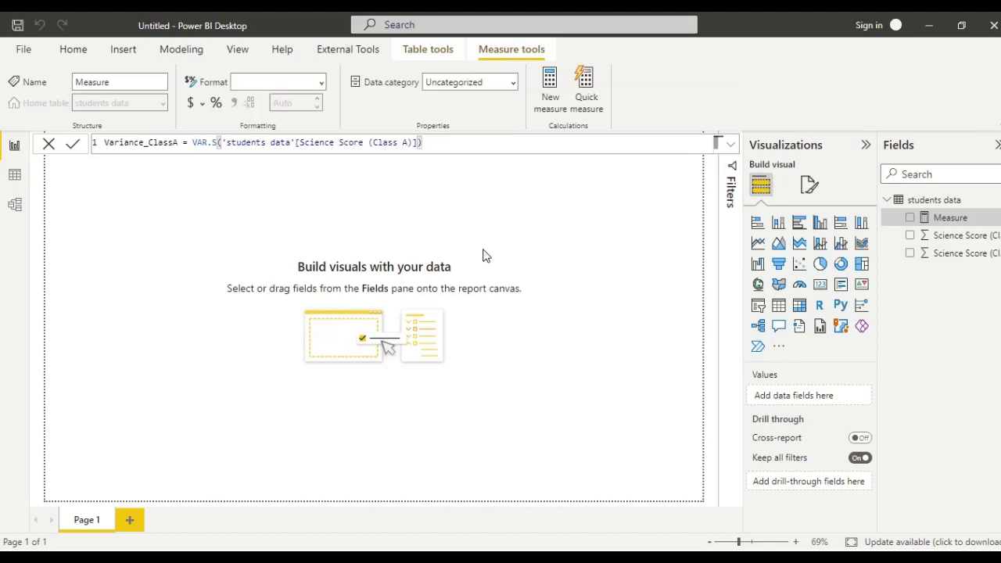
{"action": "key", "text": "Return"}
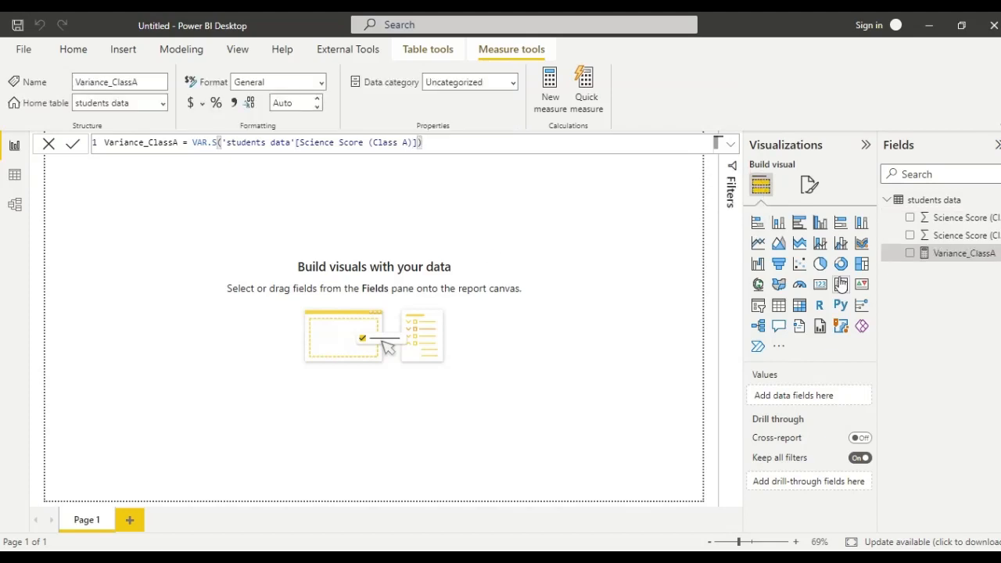
Step: Start a new measure in the students data table and name it Variance_ClassB in its formula
{"action": "left_click", "coordinate": [927, 201]}
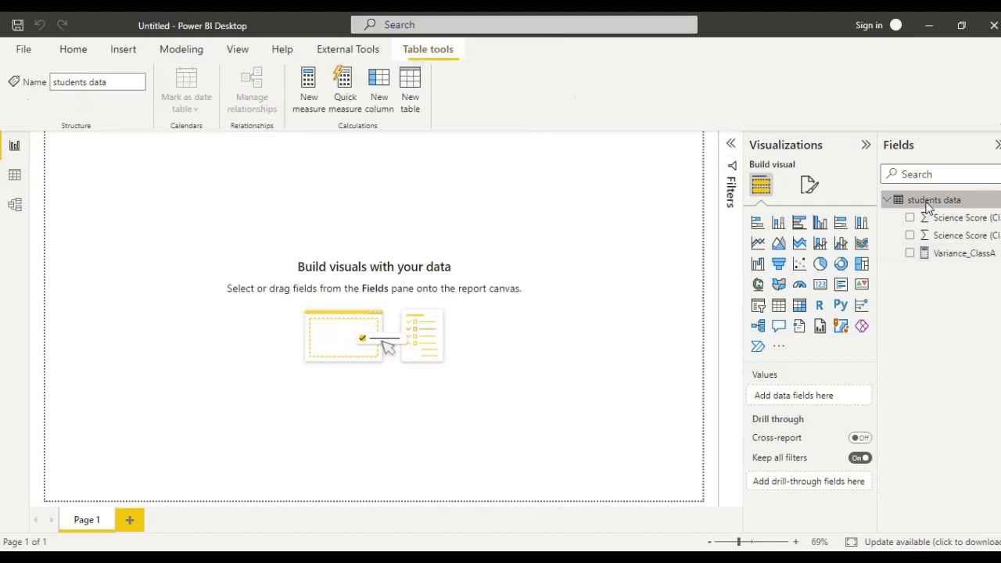
{"action": "right_click", "coordinate": [927, 205]}
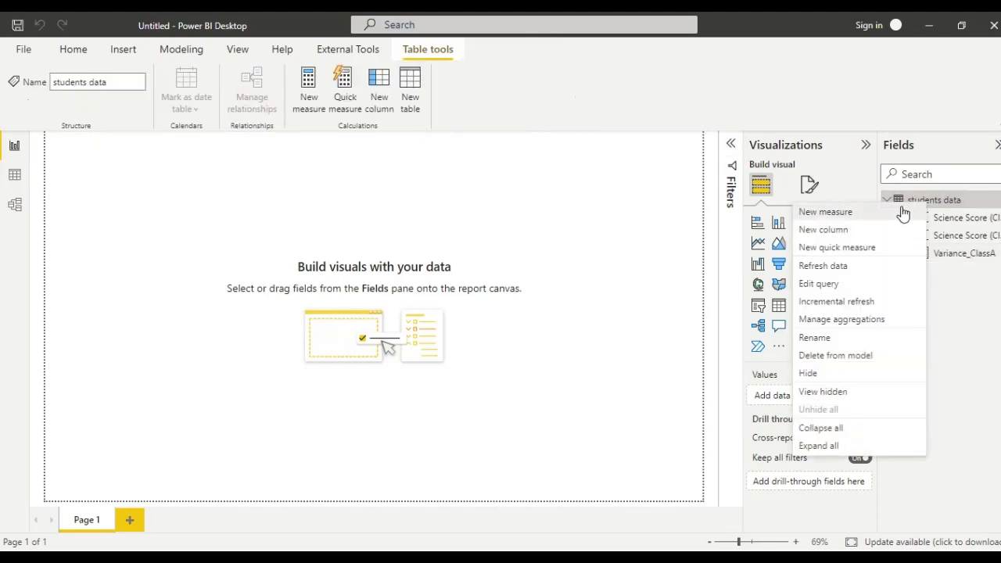
{"action": "left_click", "coordinate": [903, 213]}
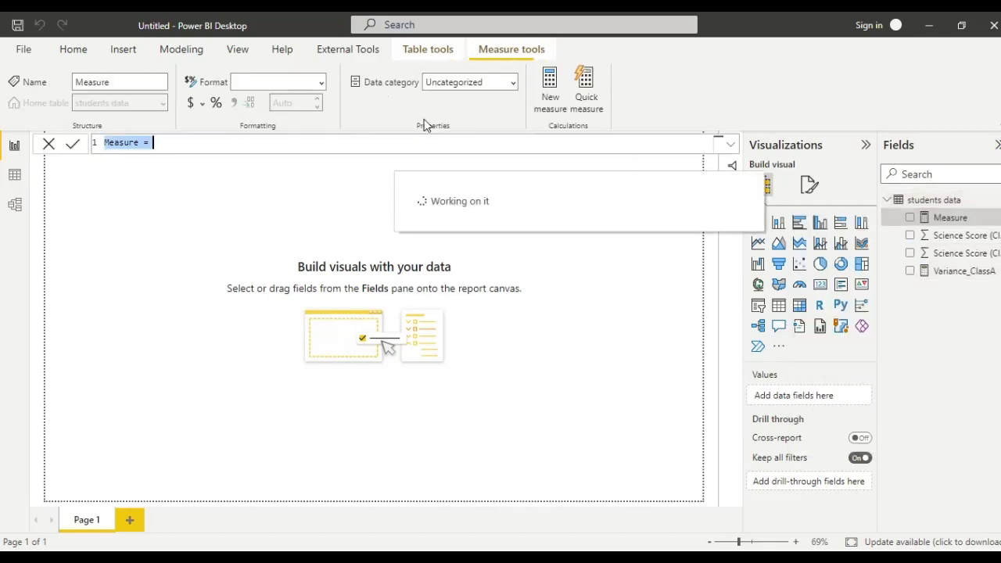
{"action": "key", "text": "BackSpace"}
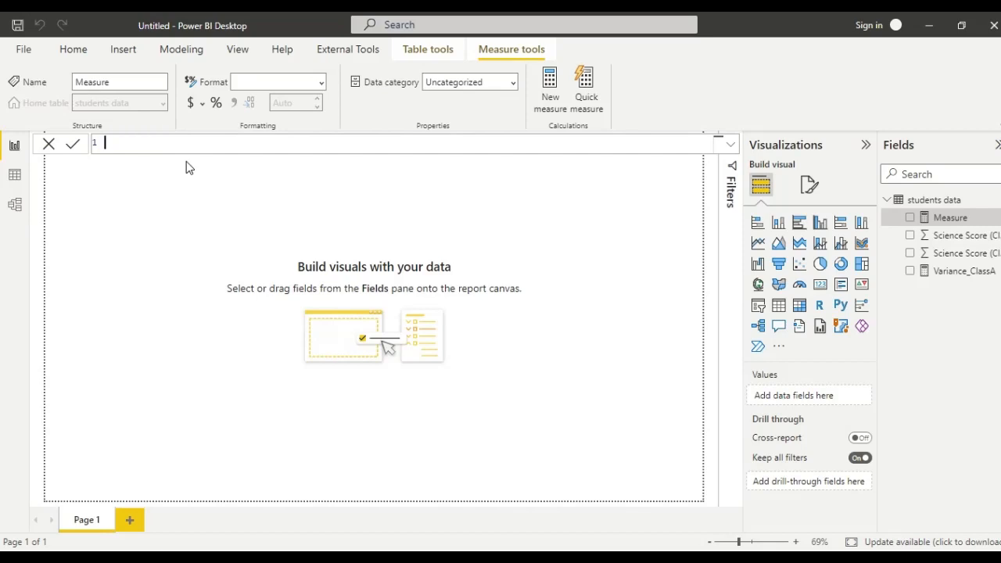
{"action": "type", "text": "Variance ClssB"}
{"action": "key", "text": "Left"}
{"action": "key", "text": "Left"}
{"action": "key", "text": "Left"}
{"action": "key", "text": "Left"}
{"action": "key", "text": "Left"}
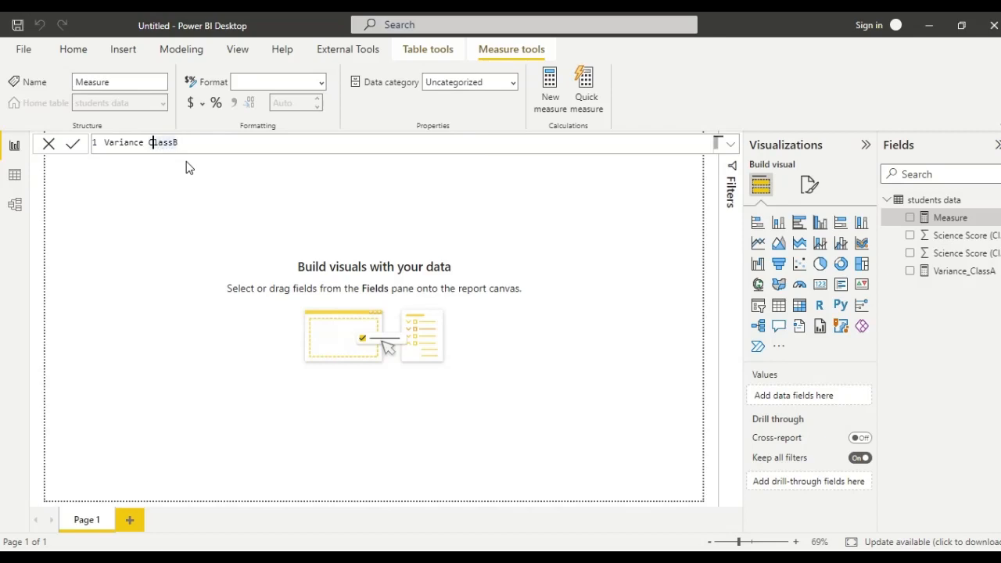
{"action": "key", "text": "Left"}
{"action": "key", "text": "BackSpace"}
{"action": "type", "text": "_"}
{"action": "key", "text": "Right"}
{"action": "key", "text": "Right"}
{"action": "key", "text": "Right"}
{"action": "key", "text": "Right"}
{"action": "key", "text": "Right"}
{"action": "key", "text": "Right"}
Step: Complete the Variance_ClassB formula with VAR.S('students data'[Science Score (Class B)]) and commit it
{"action": "type", "text": "var"}
{"action": "key", "text": "BackSpace"}
{"action": "key", "text": "BackSpace"}
{"action": "key", "text": "BackSpace"}
{"action": "type", "text": "= v"}
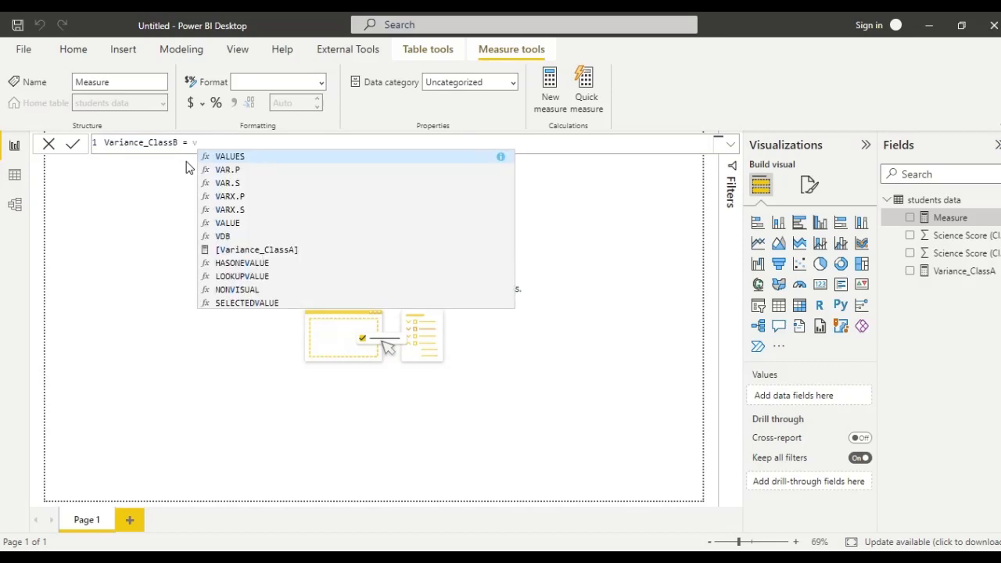
{"action": "type", "text": "a"}
{"action": "key", "text": "Down"}
{"action": "key", "text": "Down"}
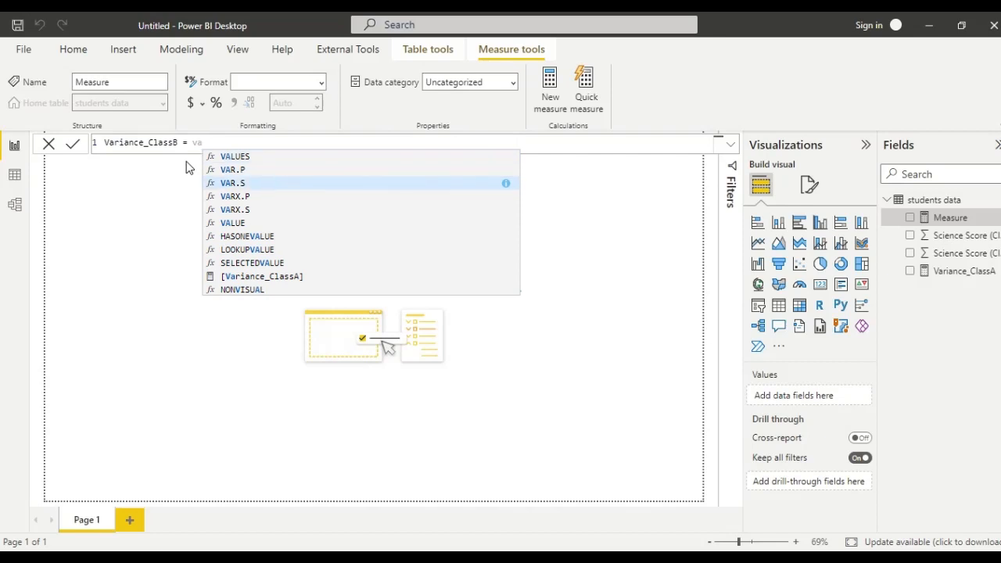
{"action": "key", "text": "Tab"}
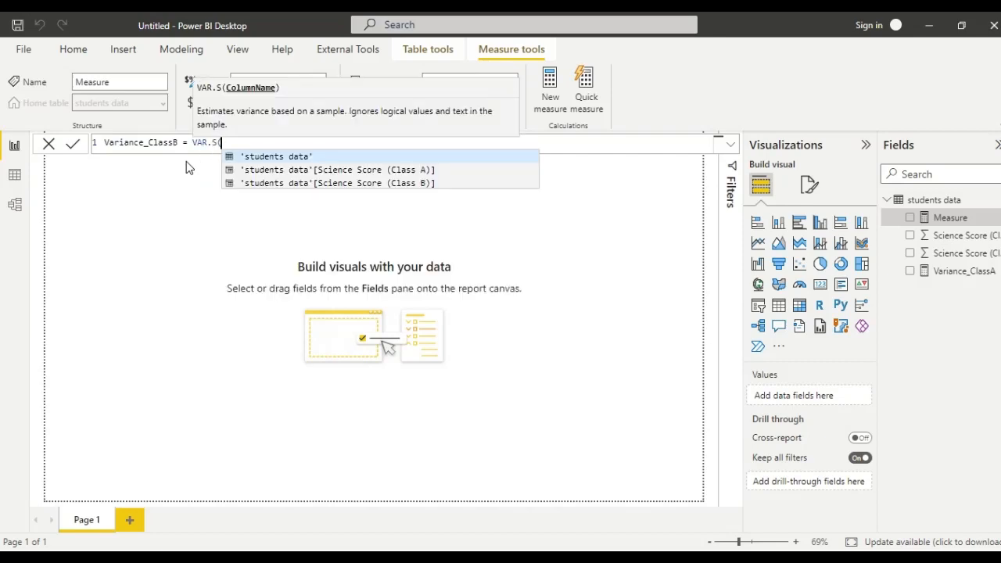
{"action": "key", "text": "Down"}
{"action": "key", "text": "Down"}
{"action": "key", "text": "Tab"}
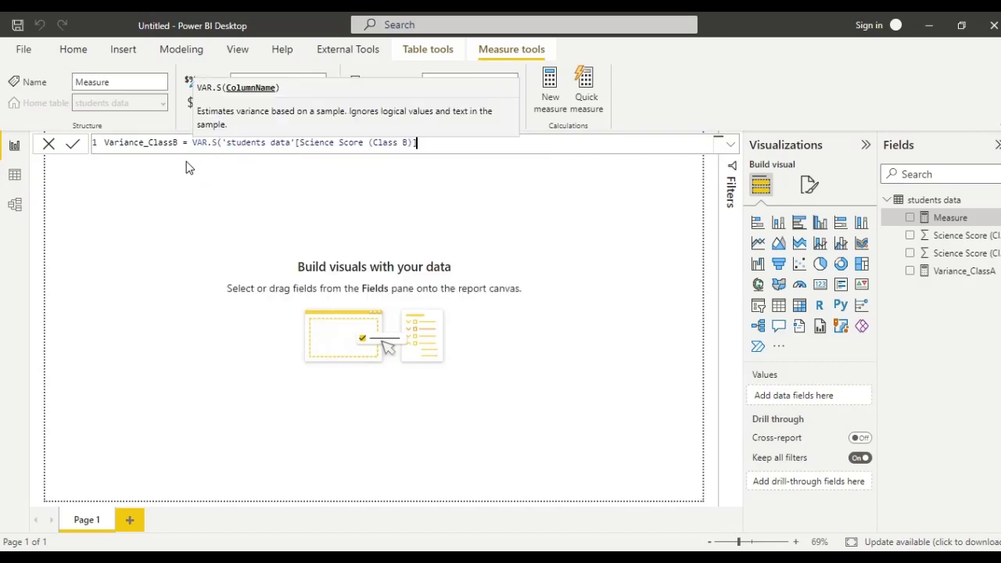
{"action": "type", "text": ")"}
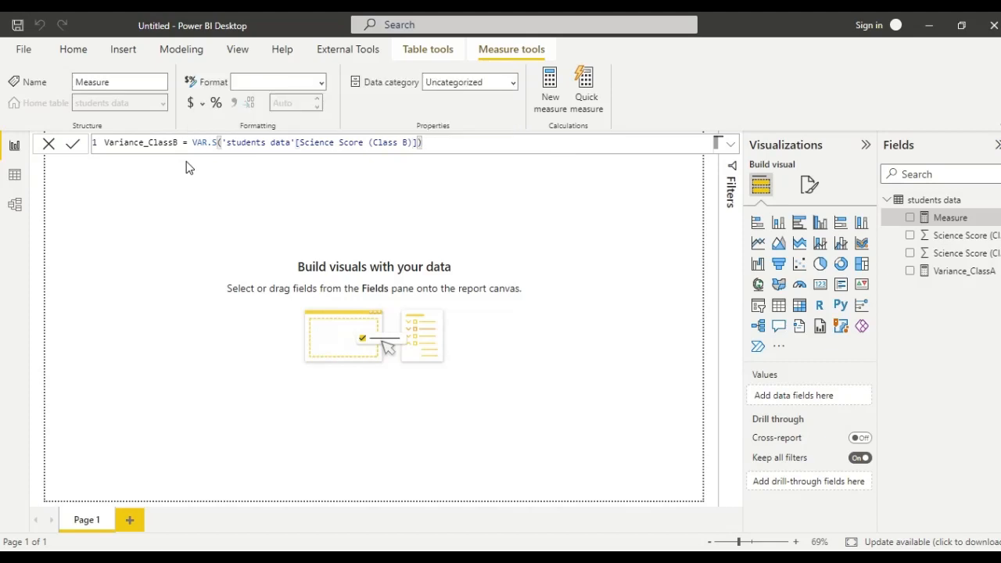
{"action": "key", "text": "Return"}
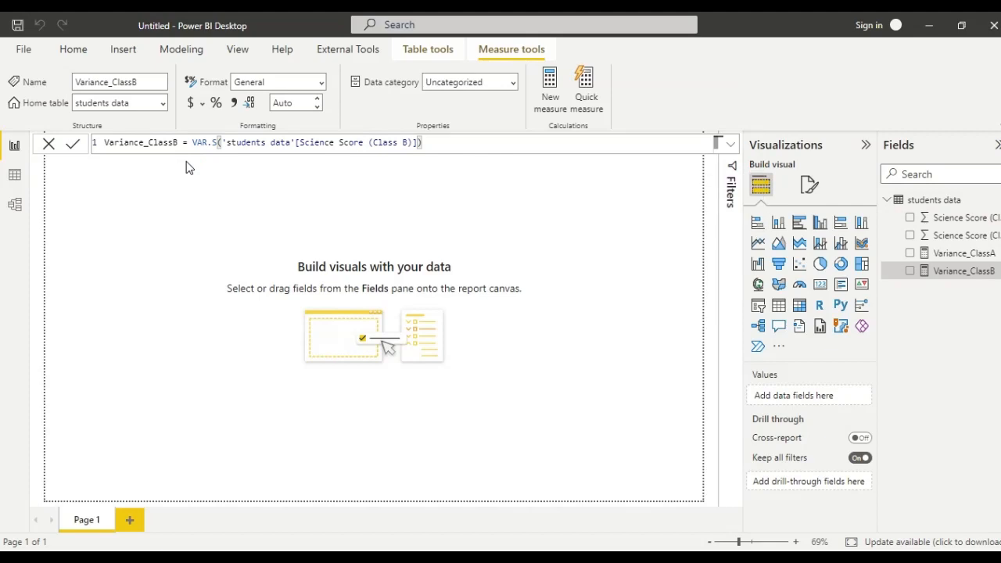
Step: Start a new measure in the students data table and name it standard deviation class A in its formula
{"action": "left_click", "coordinate": [935, 202]}
{"action": "right_click", "coordinate": [935, 202]}
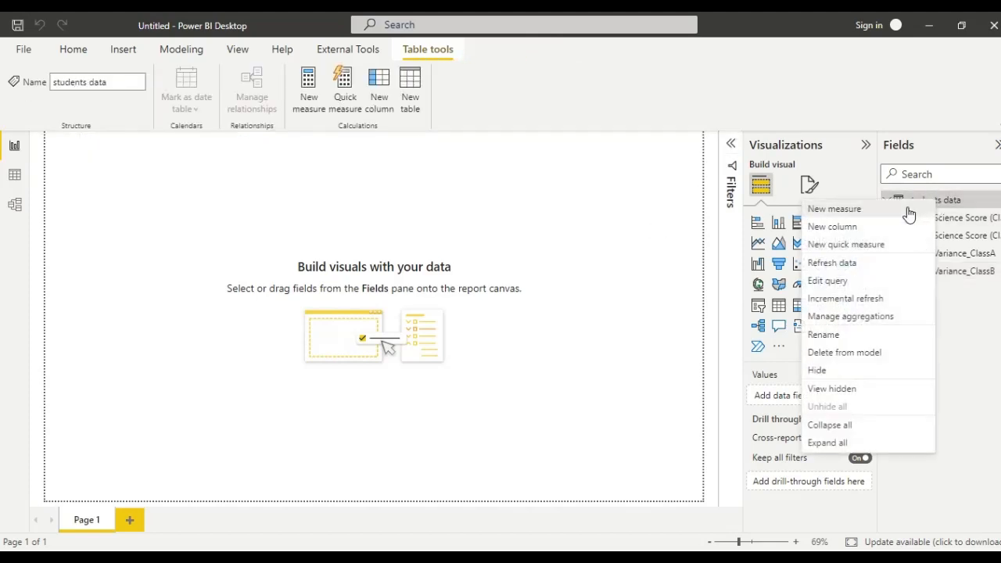
{"action": "left_click", "coordinate": [908, 210]}
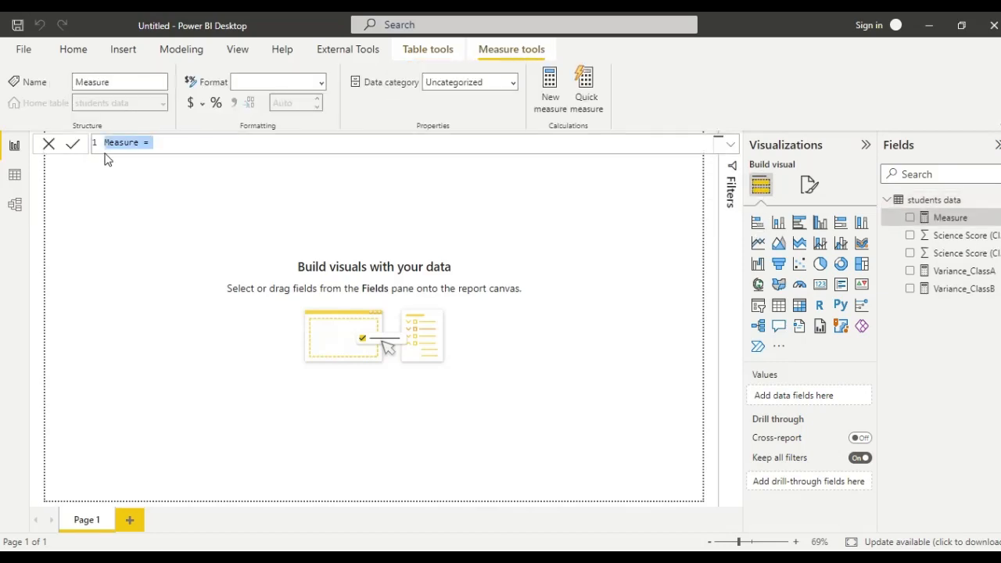
{"action": "key", "text": "BackSpace"}
{"action": "type", "text": "T"}
{"action": "key", "text": "BackSpace"}
{"action": "type", "text": "standard deviation "}
{"action": "type", "text": "lass"}
{"action": "key", "text": "BackSpace"}
{"action": "key", "text": "BackSpace"}
{"action": "key", "text": "BackSpace"}
{"action": "key", "text": "BackSpace"}
{"action": "type", "text": "class aA"}
{"action": "key", "text": "BackSpace"}
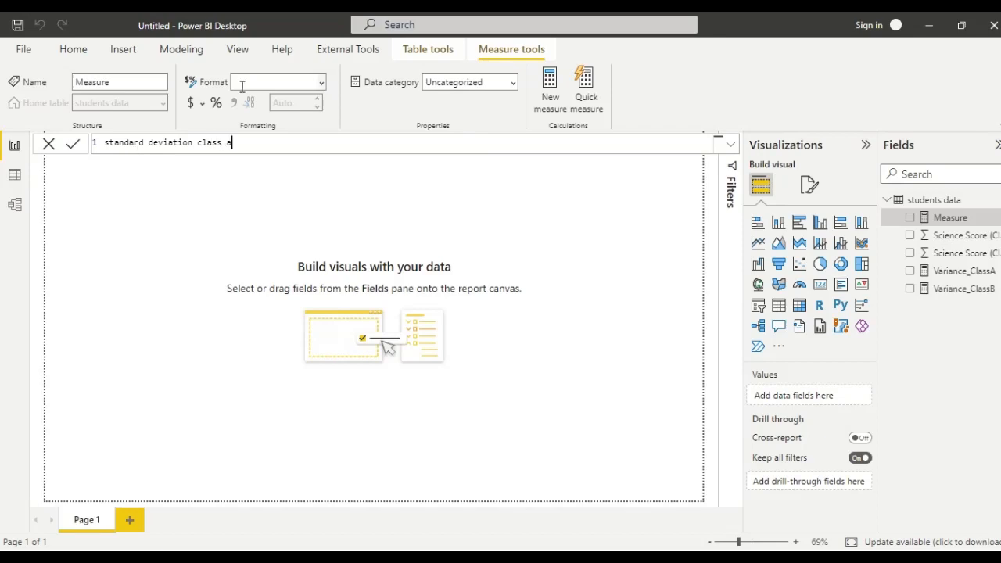
{"action": "key", "text": "BackSpace"}
{"action": "key", "text": "Home"}
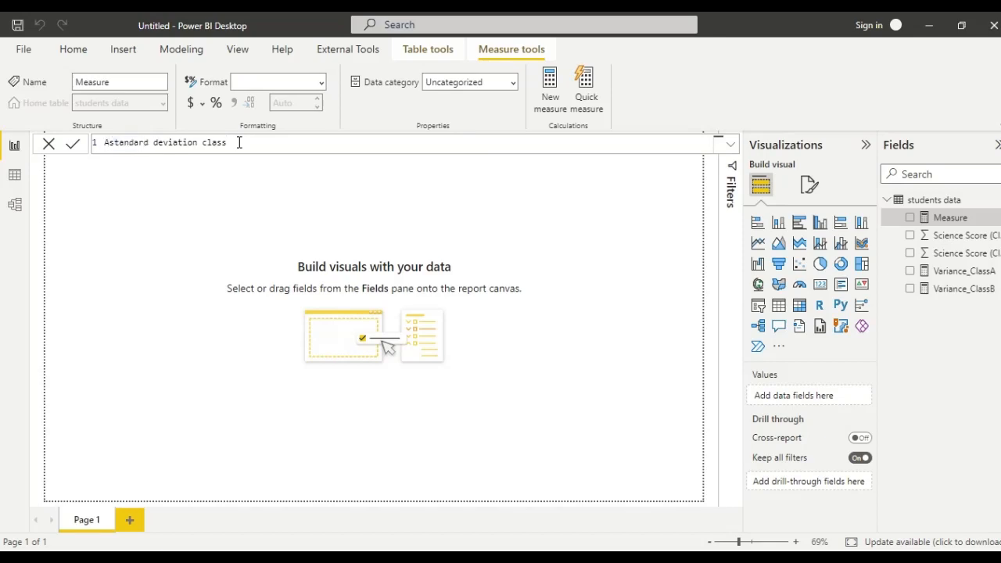
{"action": "left_click", "coordinate": [239, 142]}
{"action": "type", "text": "A"}
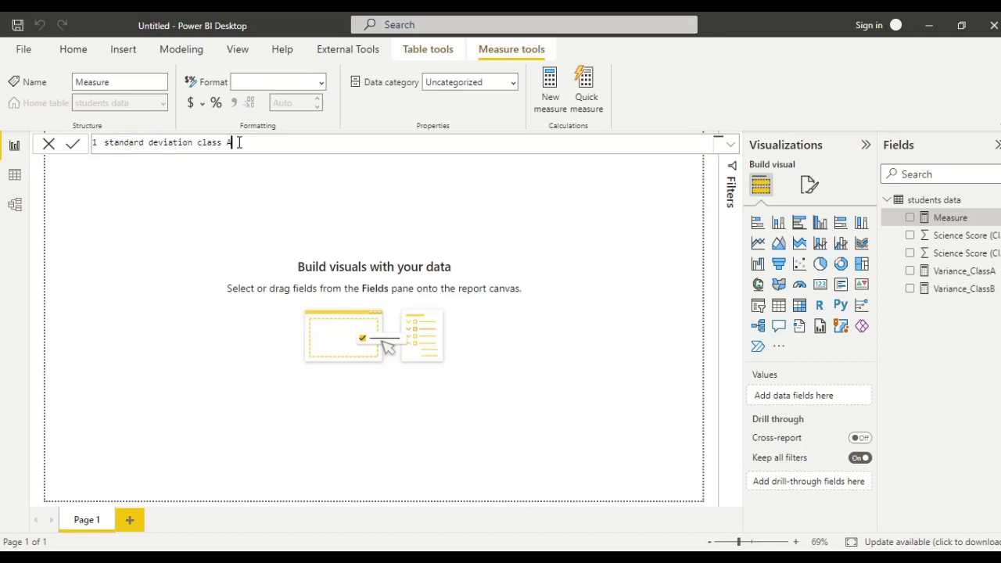
Step: Complete the standard deviation class A formula with STDEV.S('students data'[Science Score (Class A)]) and commit it
{"action": "left_click_drag", "start_coordinate": [239, 143], "coordinate": [104, 142]}
{"action": "type", "text": "= s"}
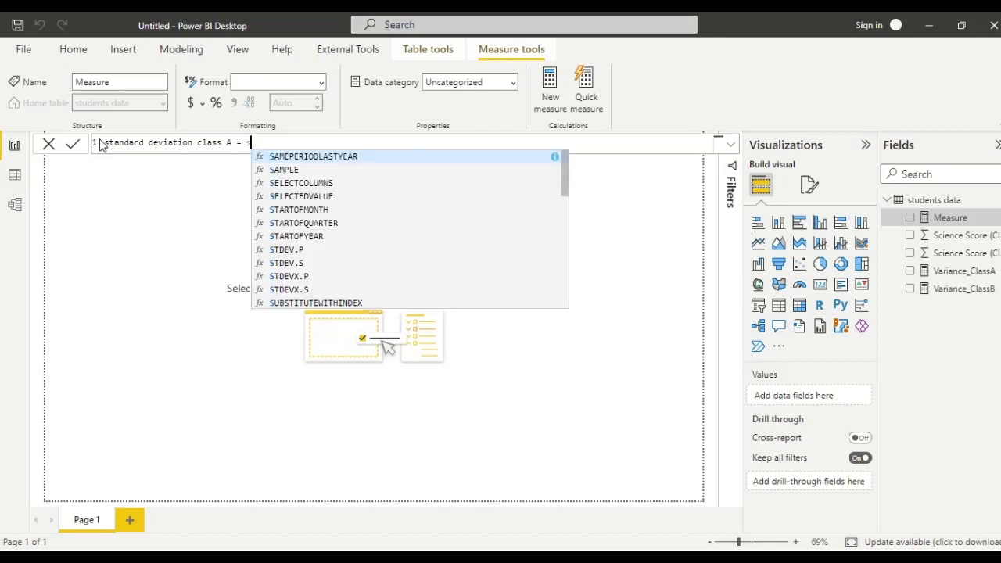
{"action": "type", "text": "tde"}
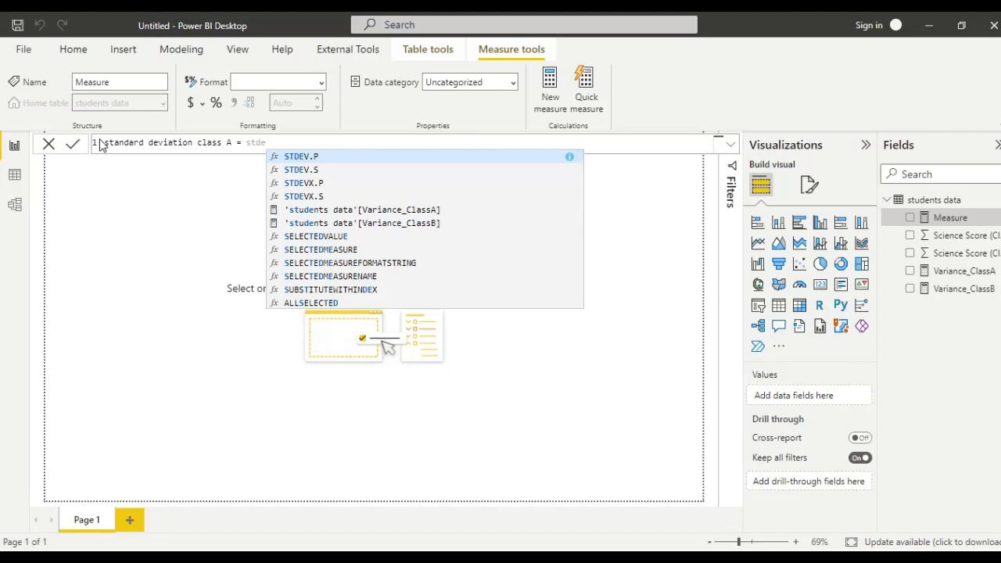
{"action": "key", "text": "Down"}
{"action": "key", "text": "Tab"}
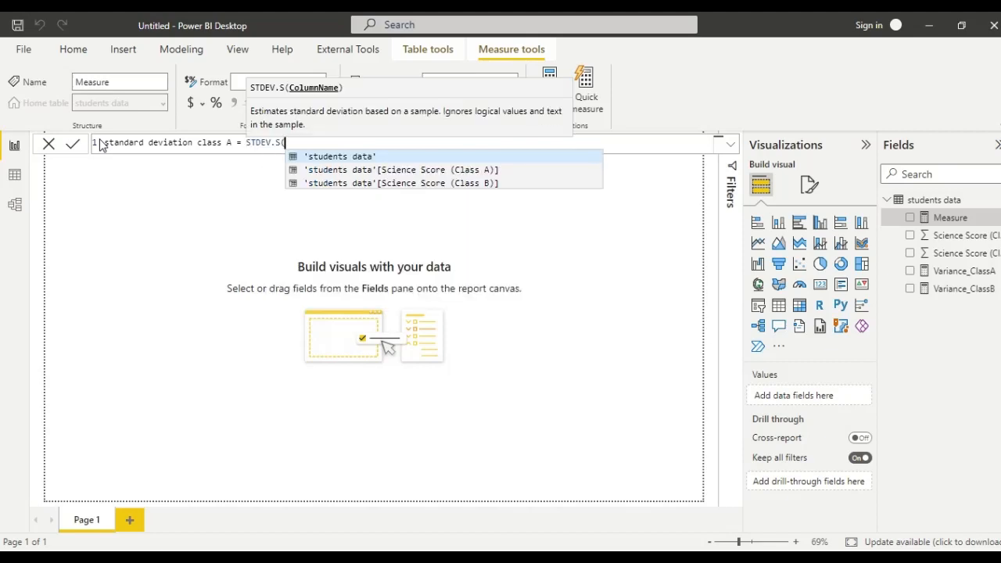
{"action": "key", "text": "Down"}
{"action": "key", "text": "Tab"}
{"action": "type", "text": ")"}
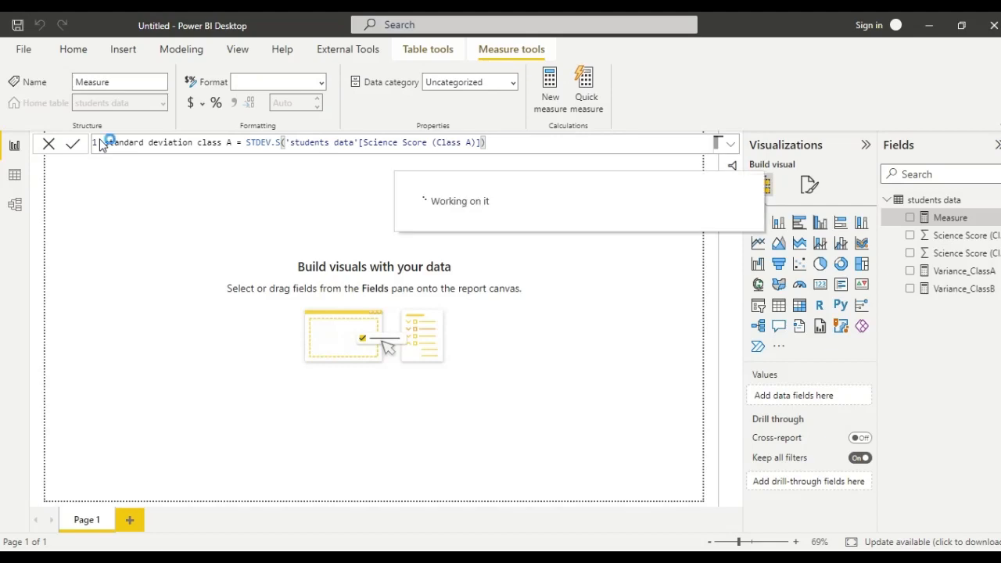
Step: Create the measure standard deviation class B = STDEV.S('students data'[Science Score (Class B)]) in the students data table
{"action": "right_click", "coordinate": [916, 199]}
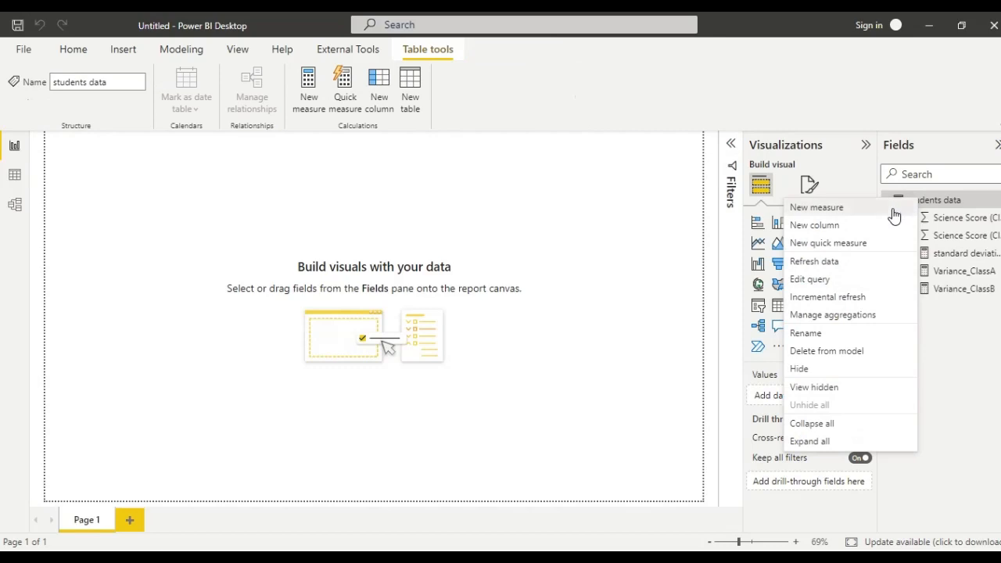
{"action": "left_click", "coordinate": [895, 215]}
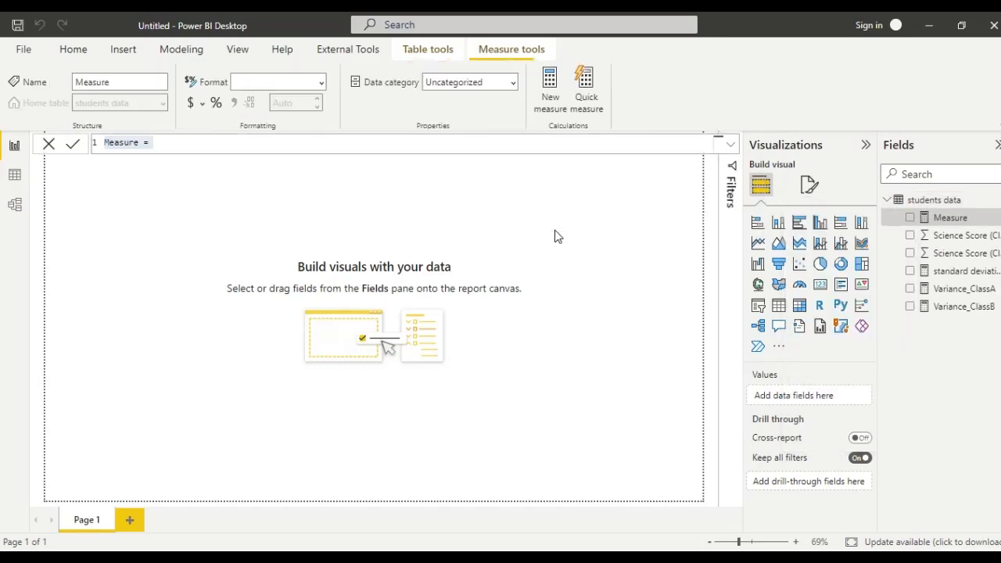
{"action": "key", "text": "BackSpace"}
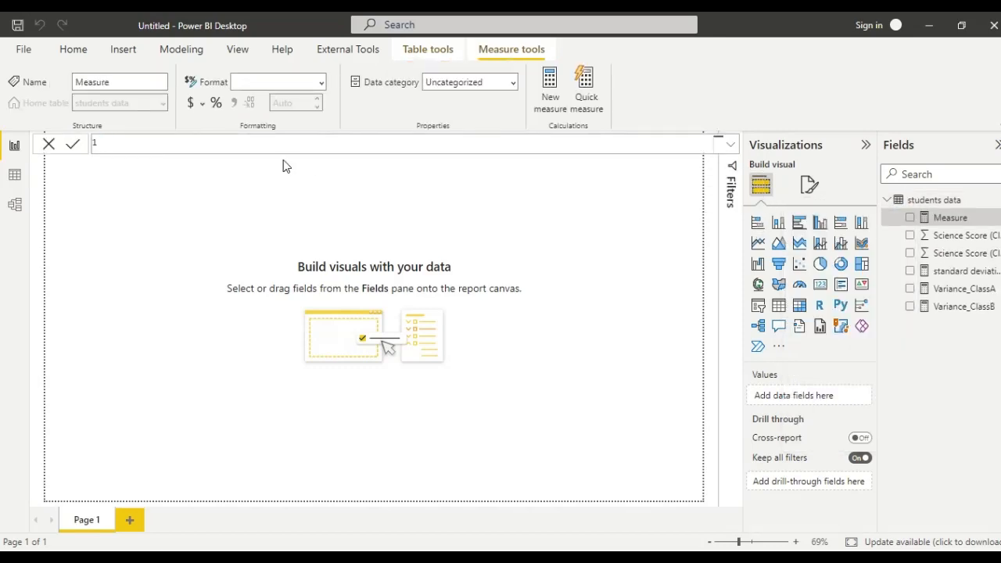
{"action": "type", "text": "standard deviation class A"}
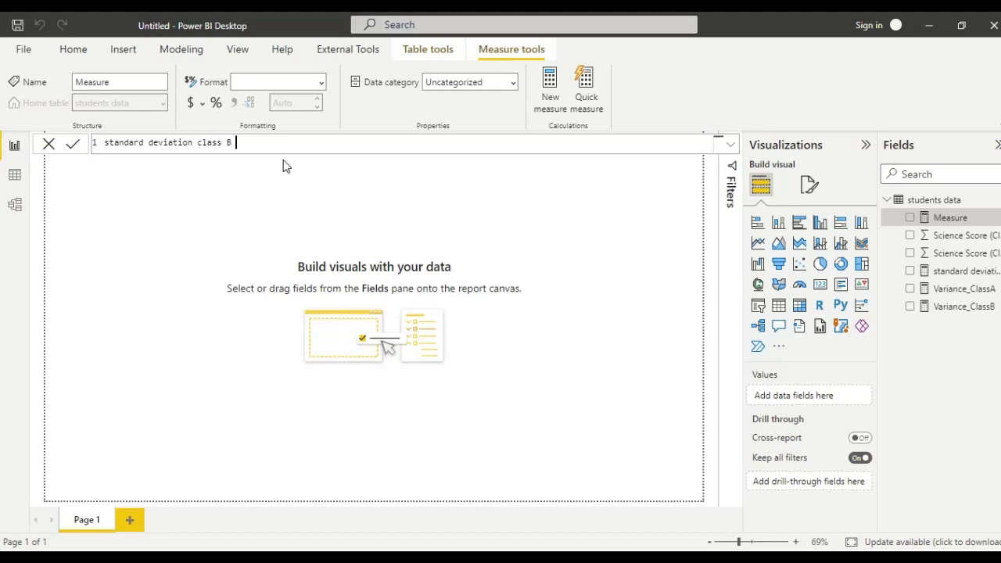
{"action": "type", "text": " = std"}
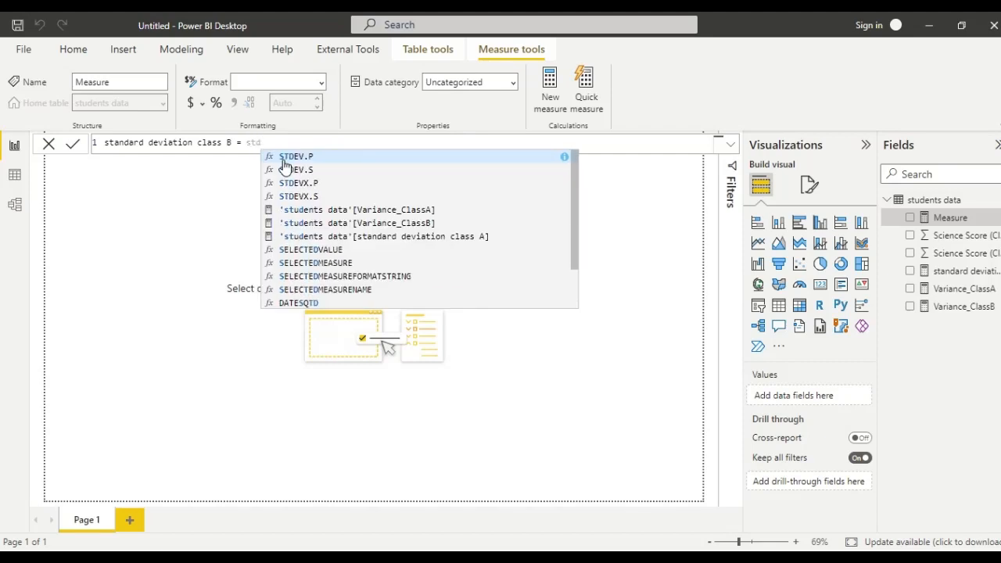
{"action": "key", "text": "Down"}
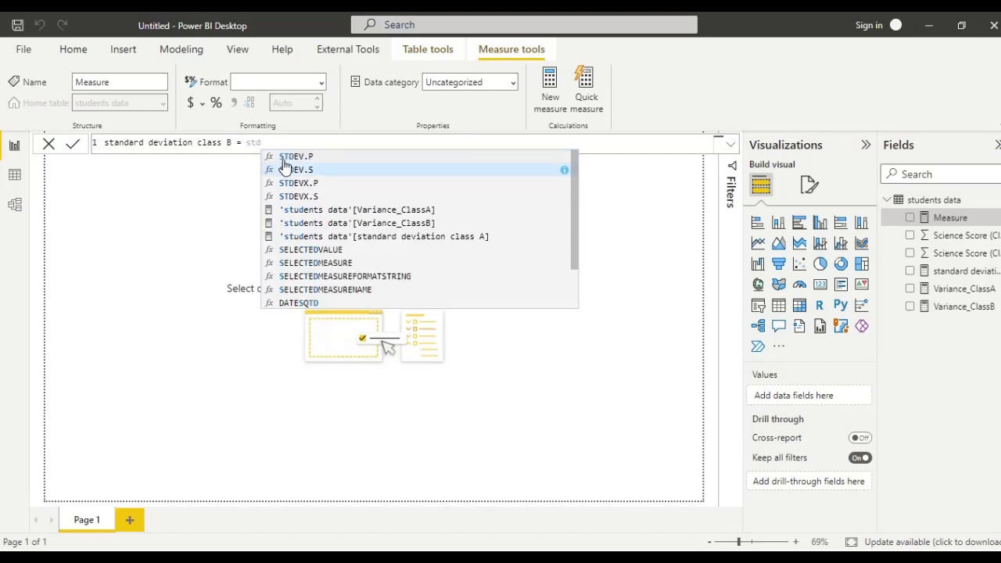
{"action": "key", "text": "Tab"}
{"action": "key", "text": "Down"}
{"action": "key", "text": "Down"}
{"action": "key", "text": "Tab"}
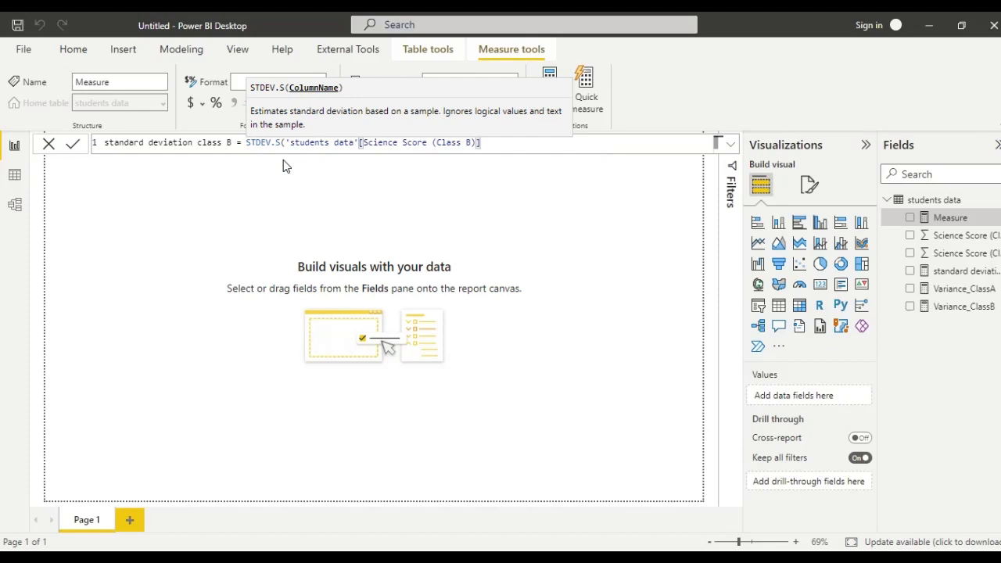
{"action": "type", "text": ")"}
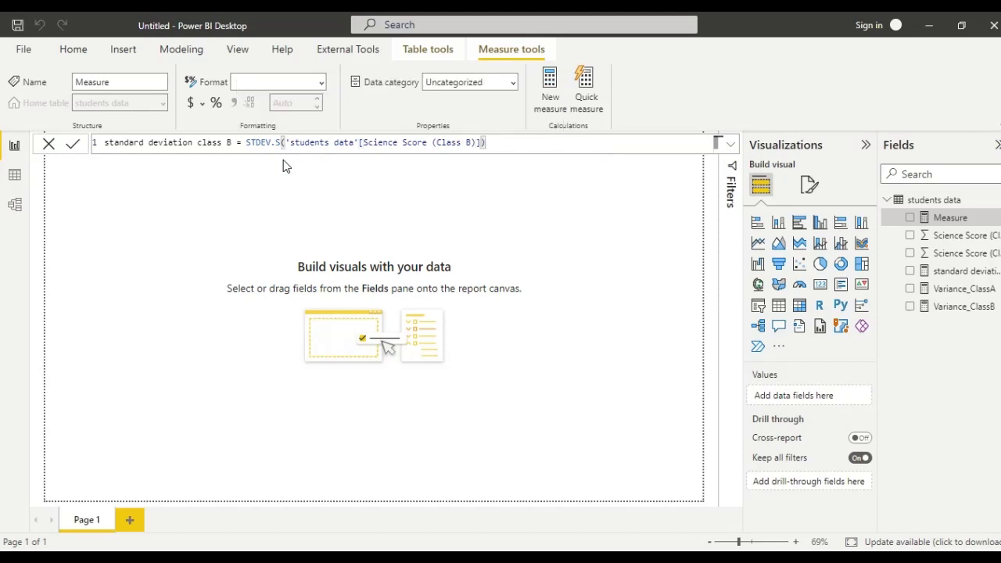
{"action": "left_click", "coordinate": [480, 227]}
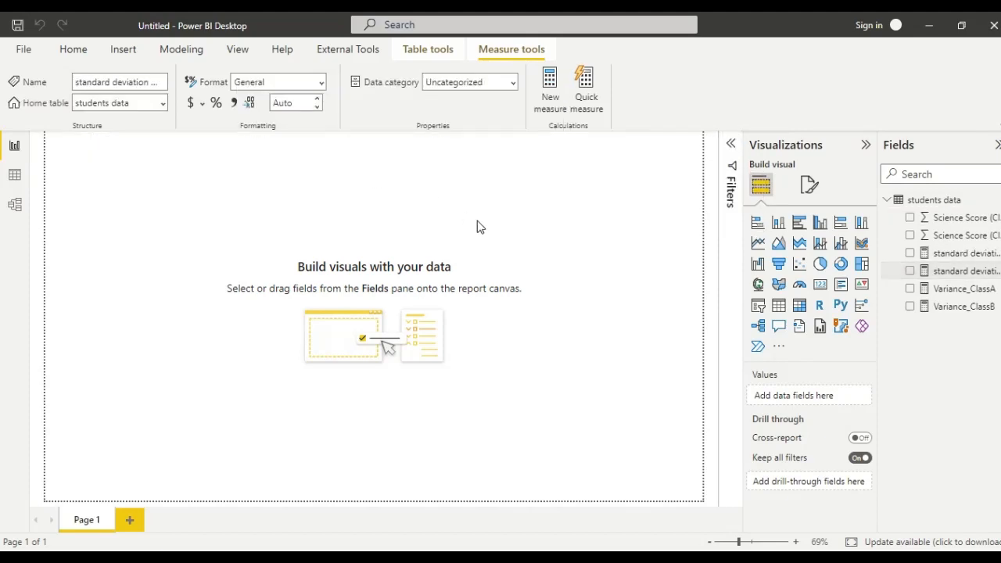
Step: Insert a table visual with Science Score (Class A) and Science Score (Class B), setting both columns to Don't summarize
{"action": "left_click", "coordinate": [778, 307]}
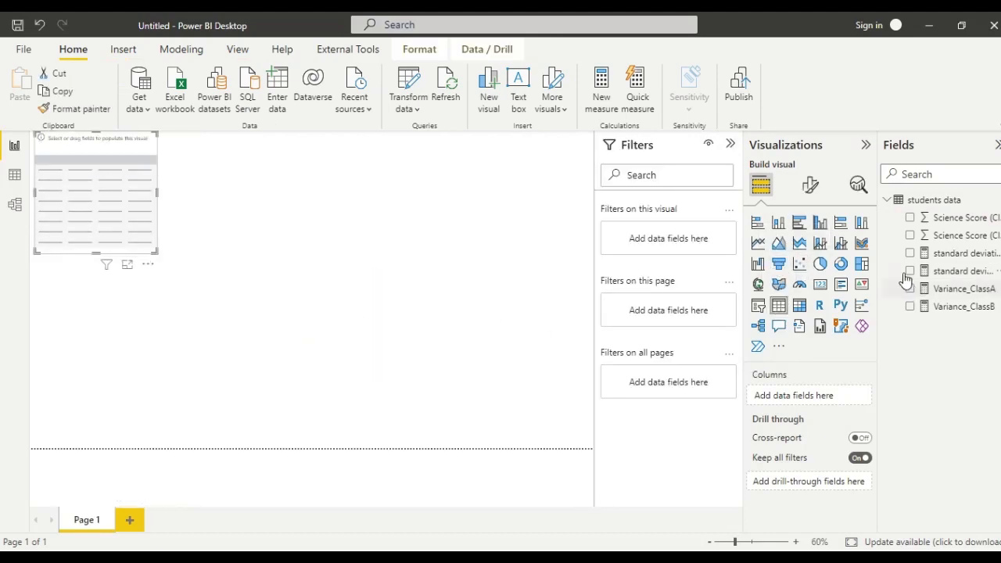
{"action": "left_click", "coordinate": [909, 218]}
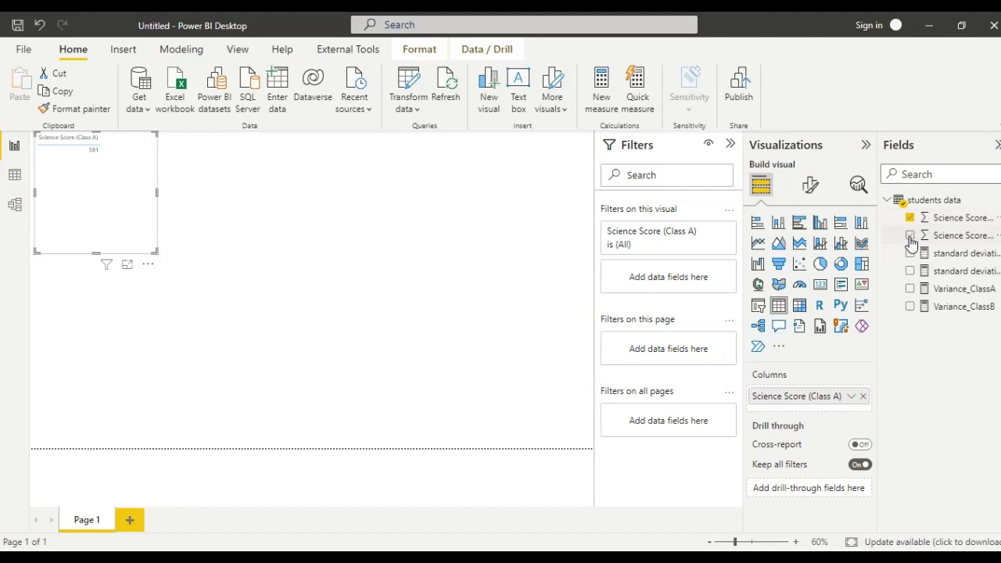
{"action": "left_click", "coordinate": [910, 235]}
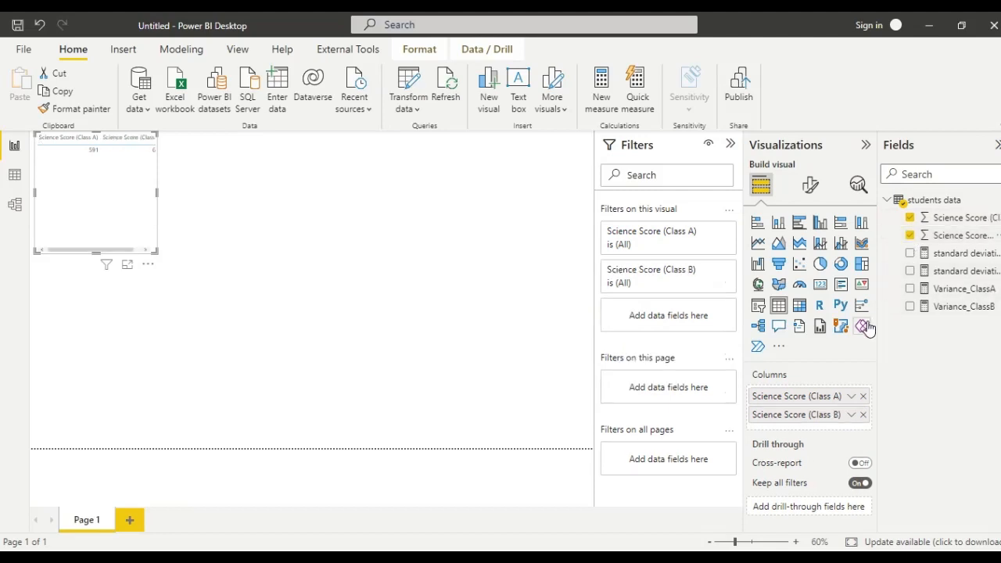
{"action": "right_click", "coordinate": [810, 399]}
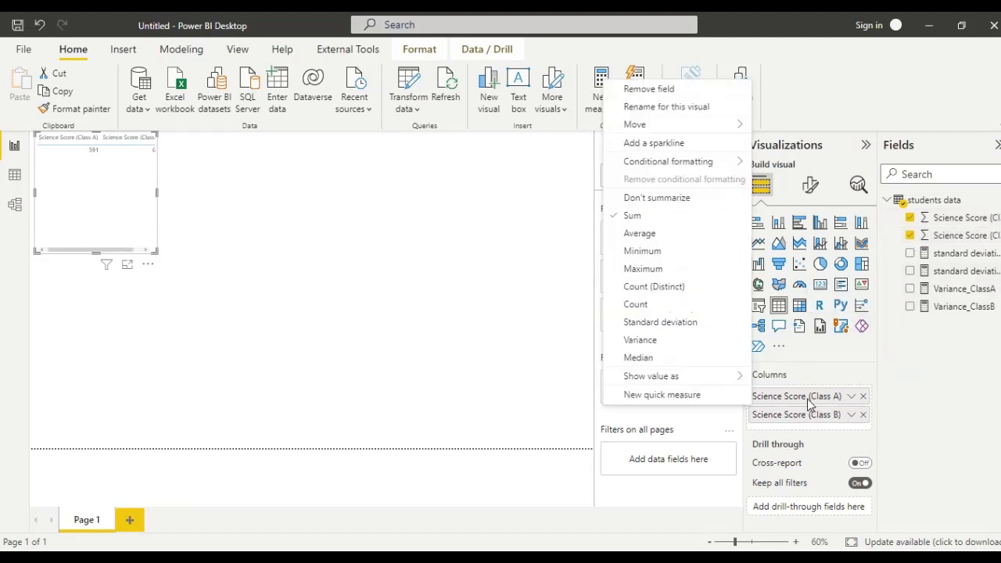
{"action": "left_click", "coordinate": [676, 200]}
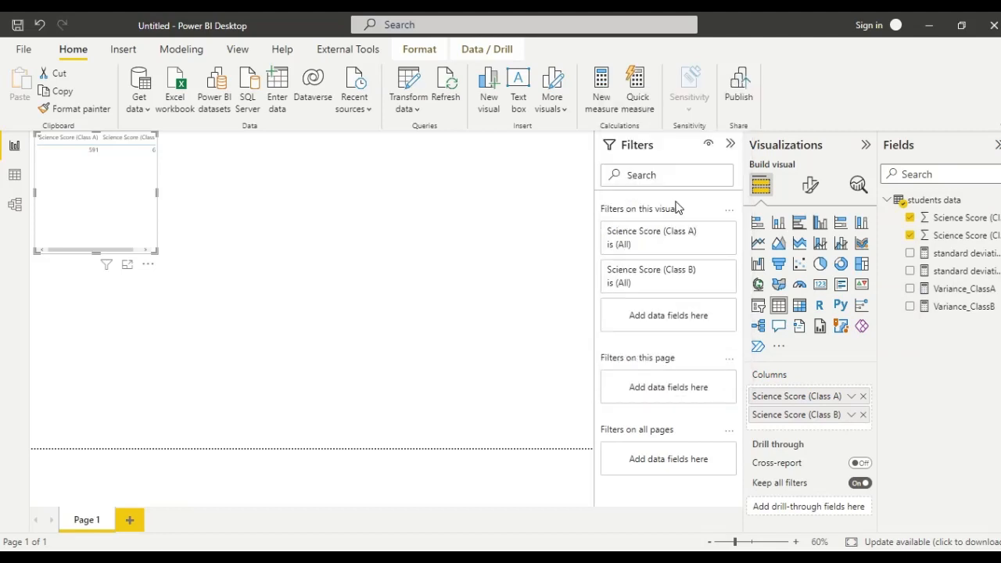
{"action": "right_click", "coordinate": [773, 418]}
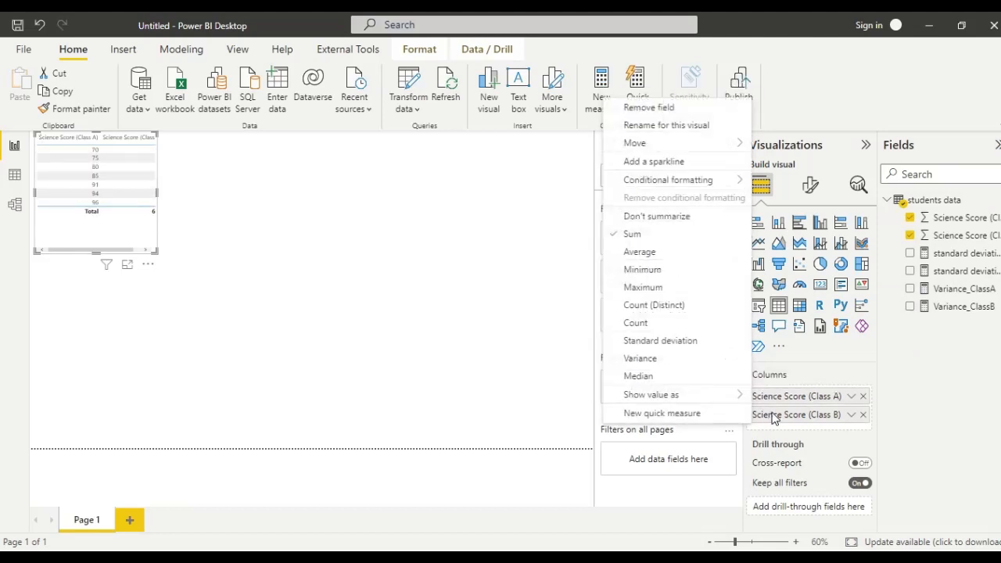
{"action": "left_click", "coordinate": [661, 216]}
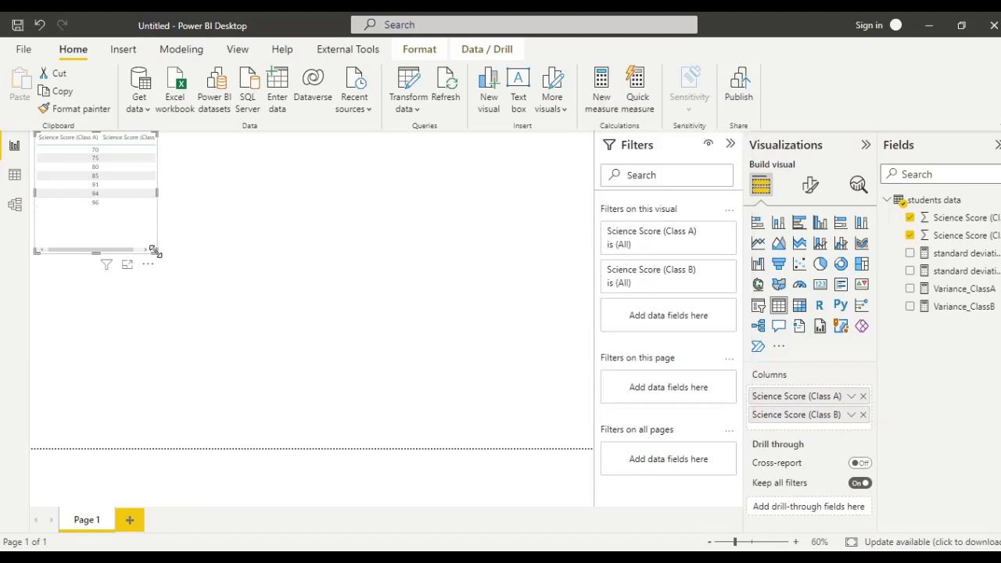
Step: Enlarge the table visual so both score columns fit, and collapse the report filters to widen the canvas
{"action": "left_click_drag", "start_coordinate": [156, 250], "coordinate": [299, 359]}
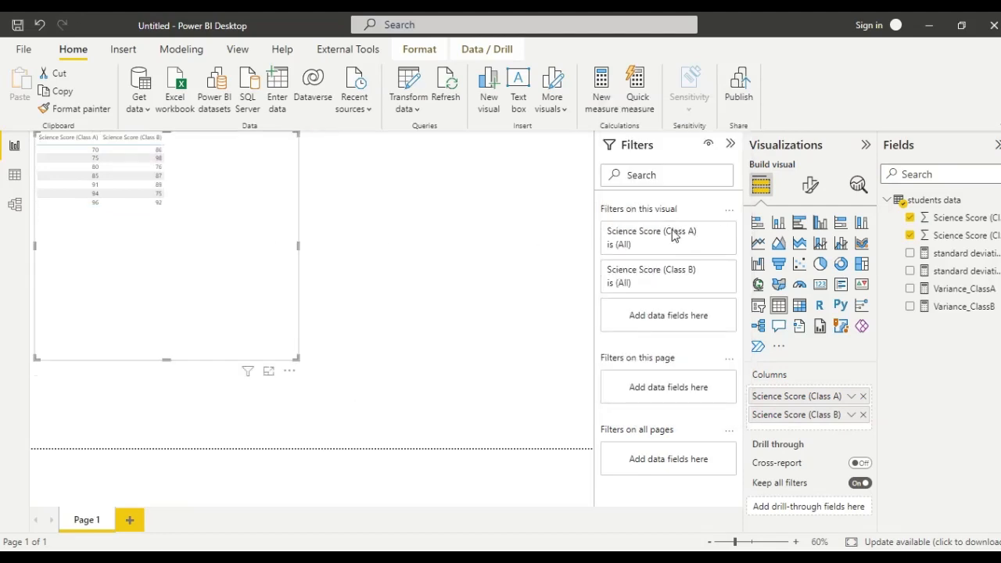
{"action": "left_click", "coordinate": [731, 144]}
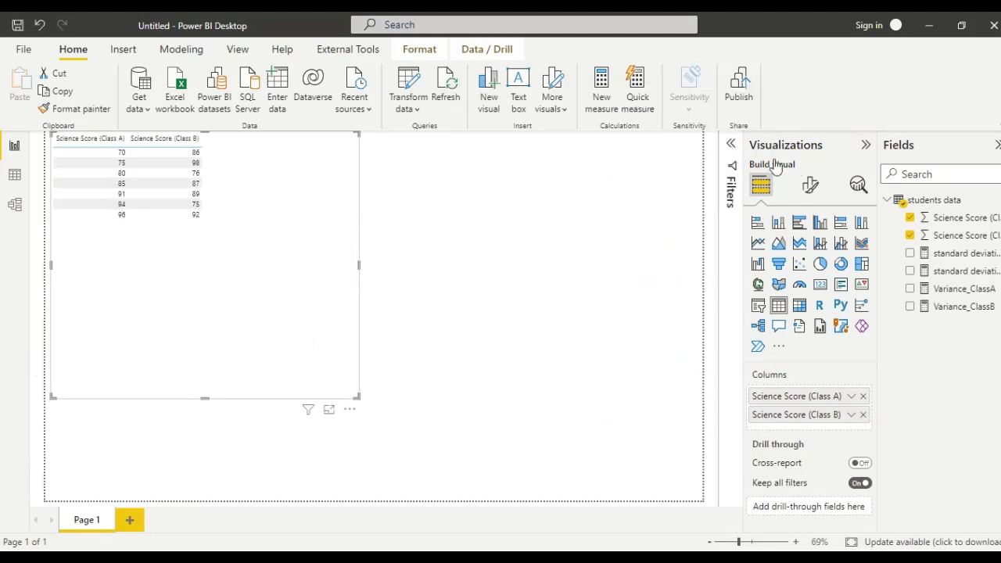
Step: Format the table visual's values in bold with font size 12
{"action": "left_click", "coordinate": [811, 189]}
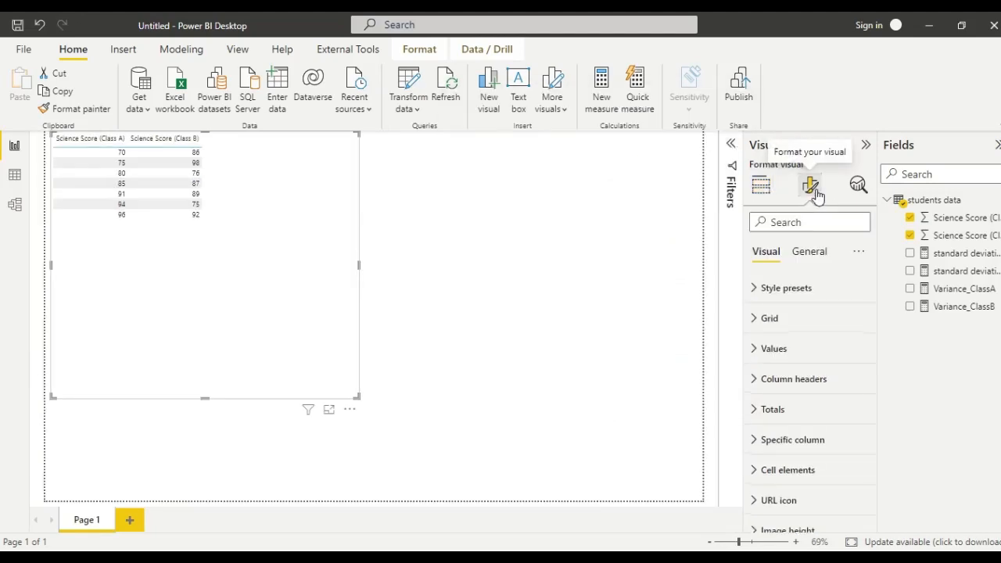
{"action": "left_click", "coordinate": [770, 352]}
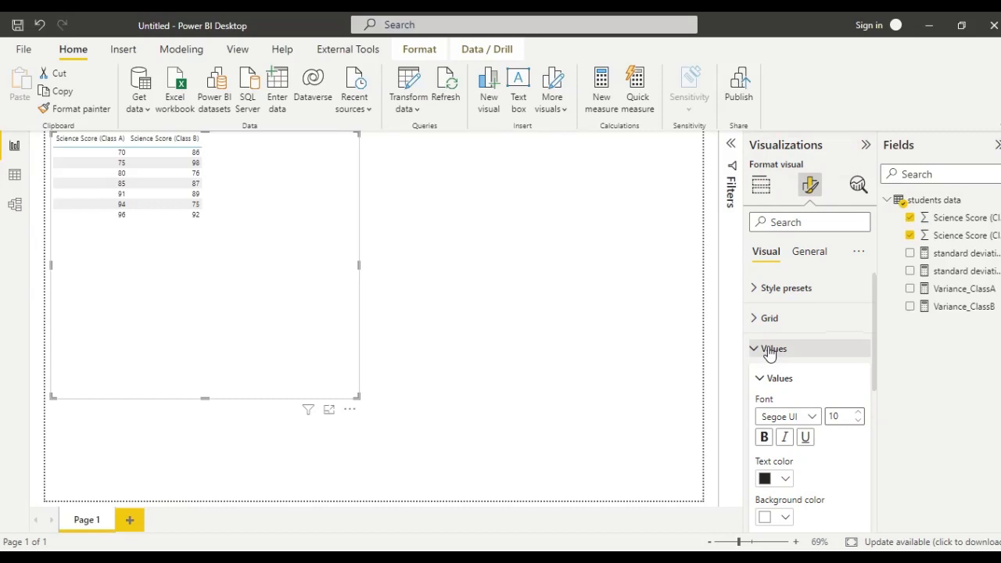
{"action": "left_click", "coordinate": [858, 414]}
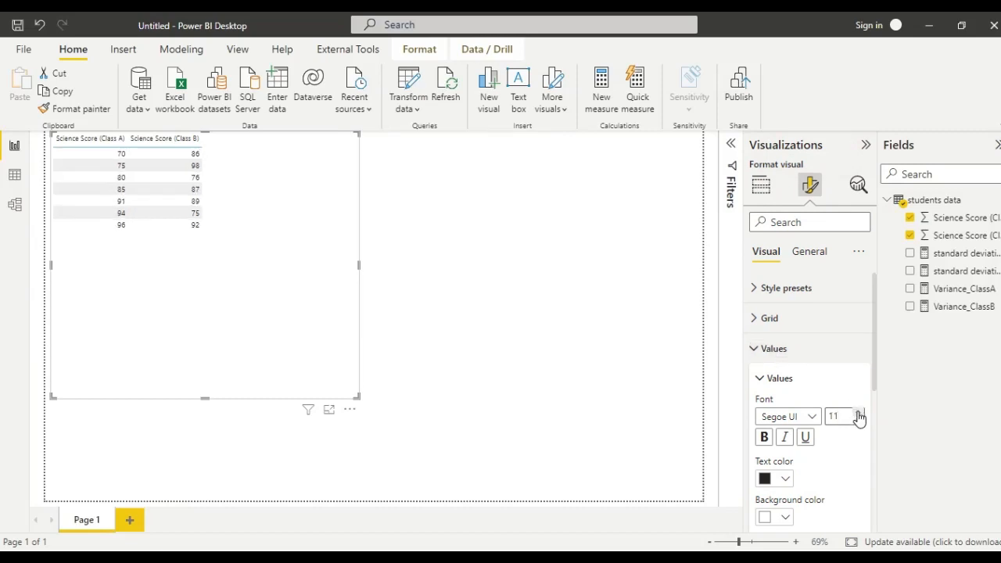
{"action": "left_click", "coordinate": [858, 415]}
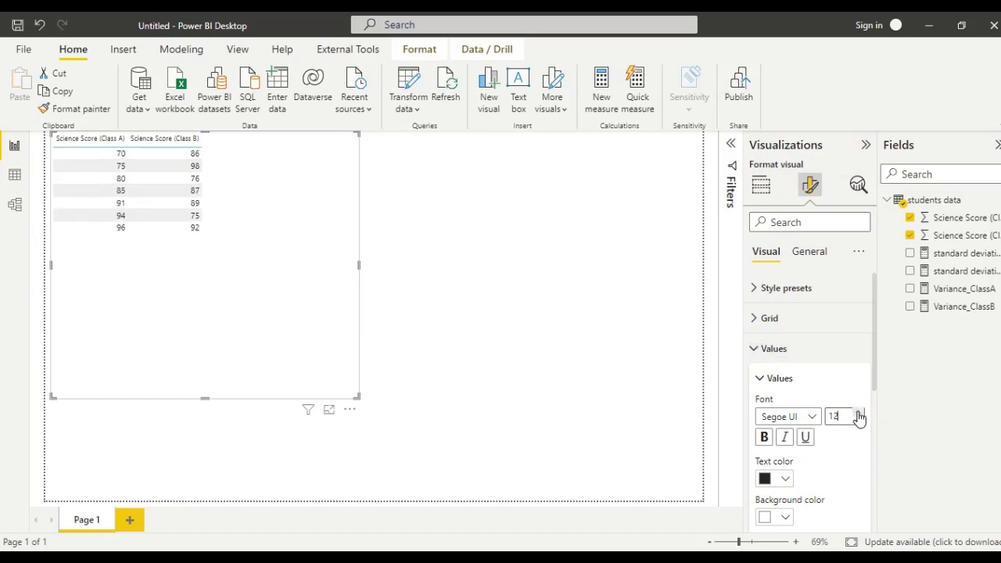
{"action": "left_click", "coordinate": [763, 438]}
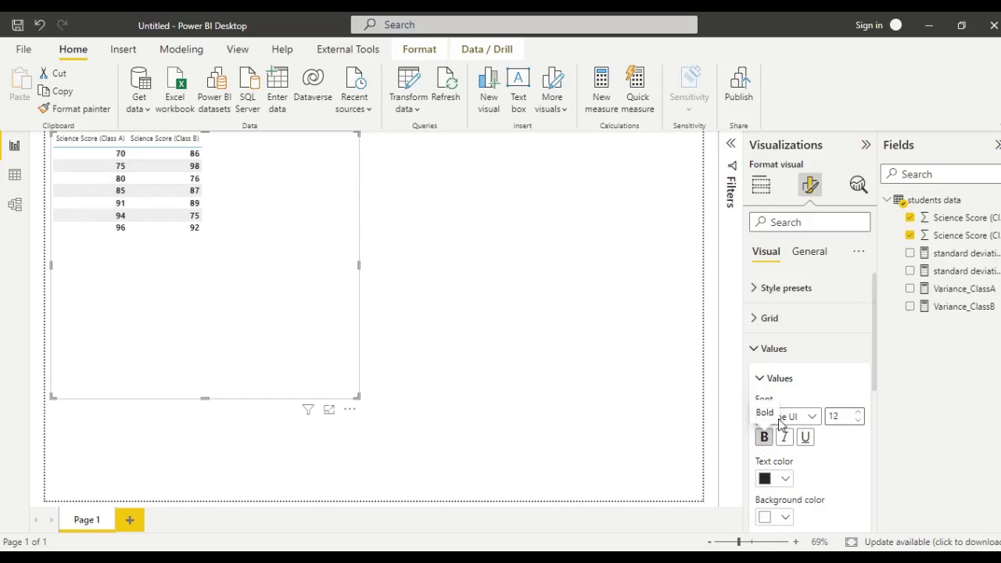
{"action": "left_click", "coordinate": [758, 380]}
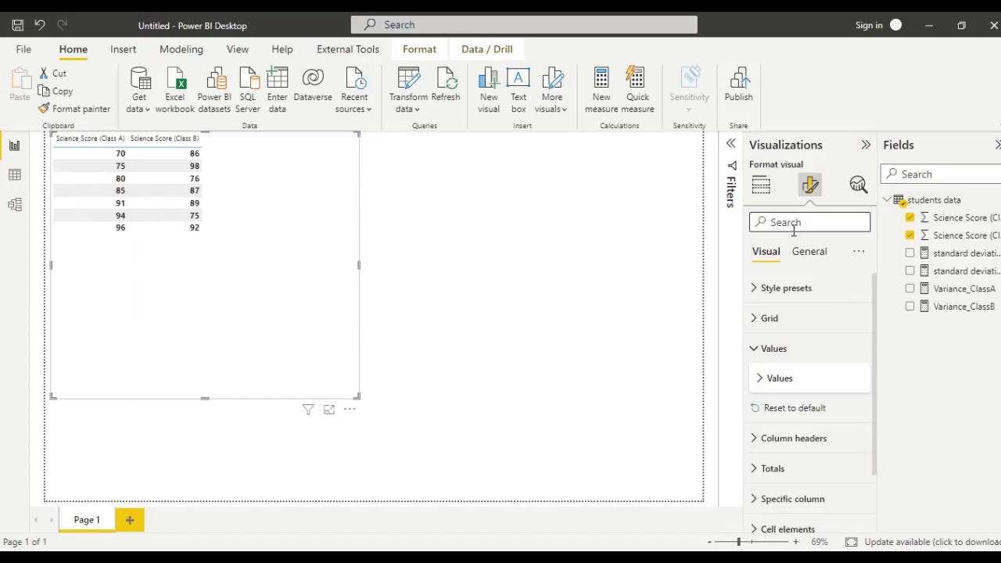
{"action": "left_click", "coordinate": [806, 254]}
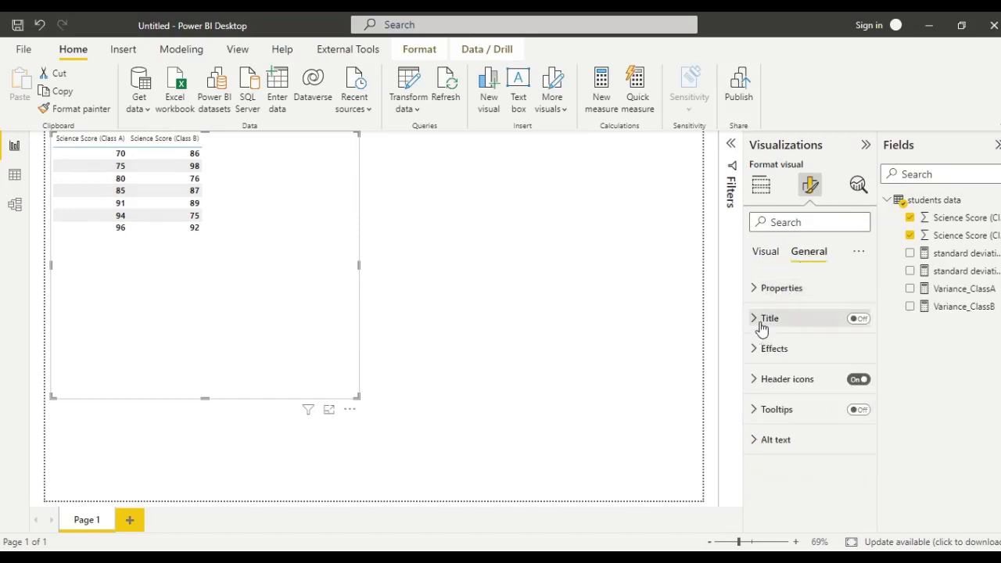
{"action": "left_click", "coordinate": [767, 253]}
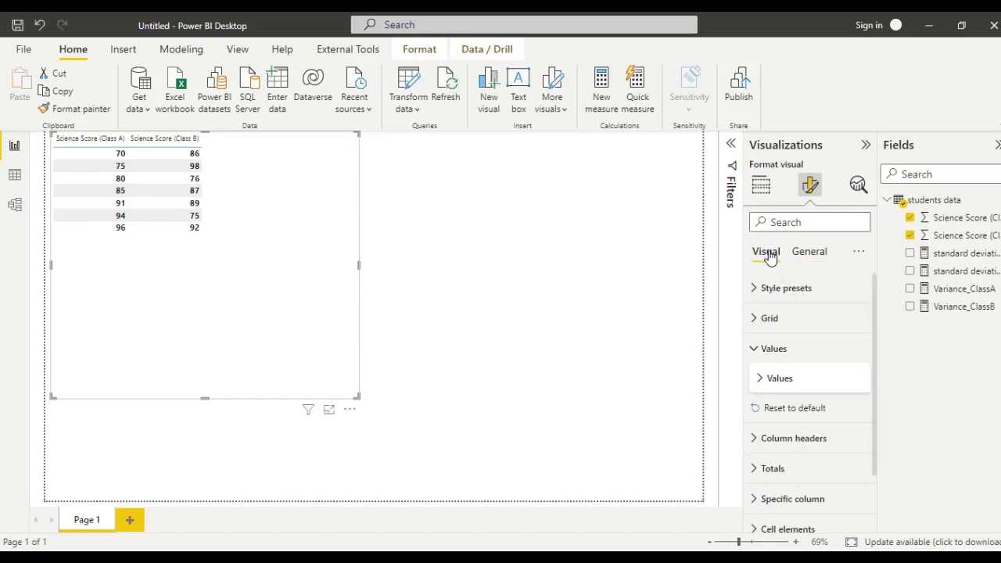
Step: Format the table visual's column headers in bold with font size 12, and enlarge the visual to make room for more columns
{"action": "left_click", "coordinate": [759, 440]}
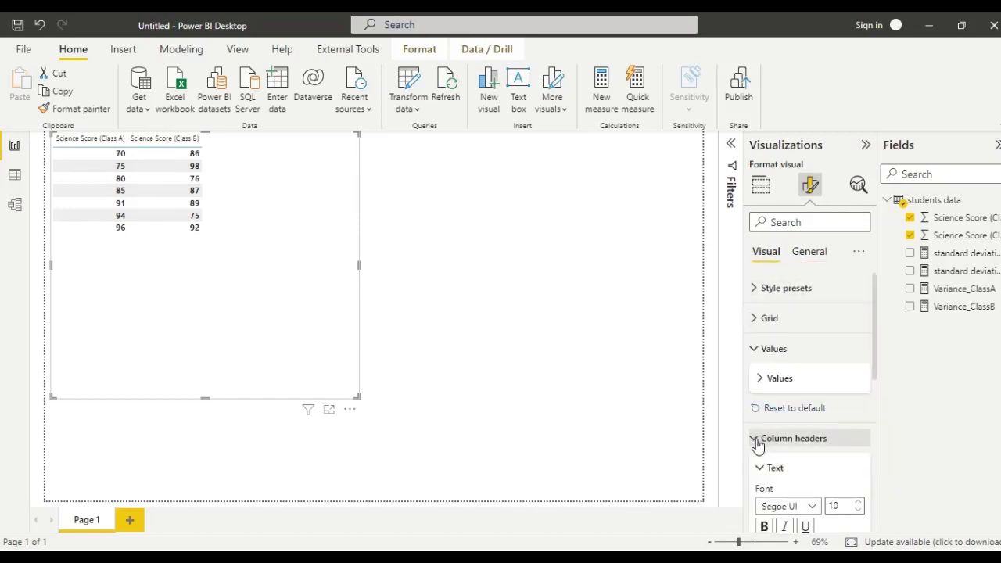
{"action": "left_click", "coordinate": [858, 503]}
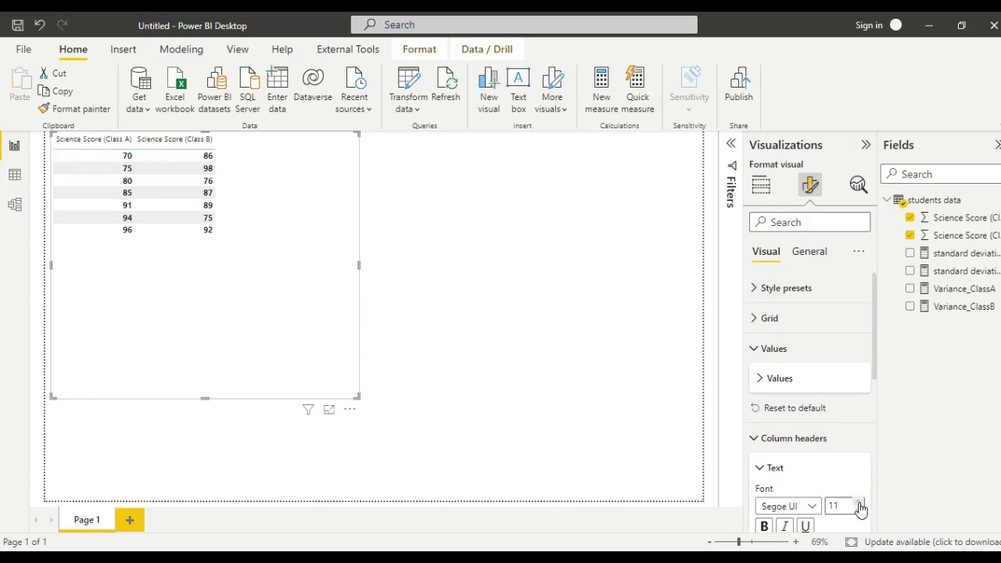
{"action": "left_click", "coordinate": [859, 504]}
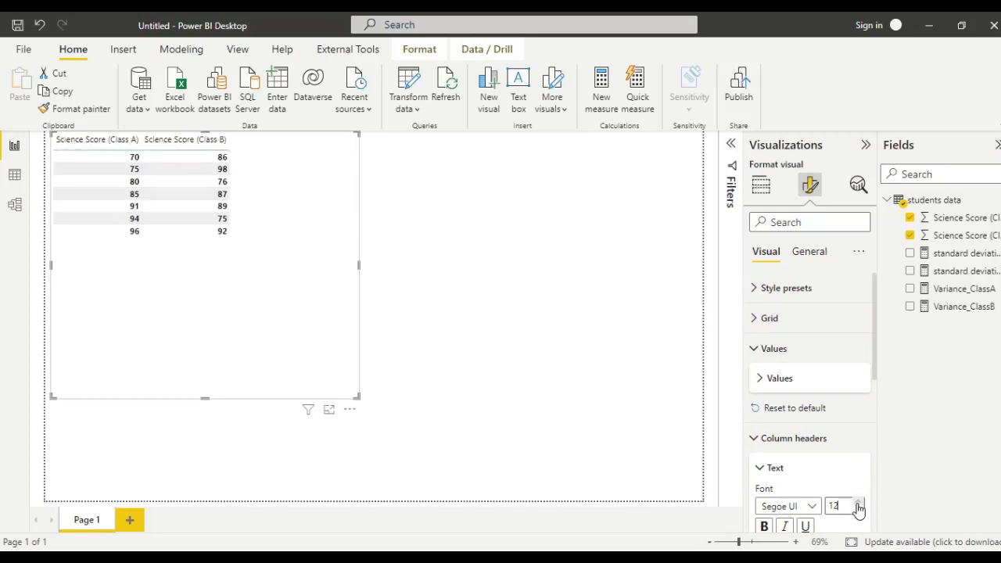
{"action": "left_click", "coordinate": [765, 527]}
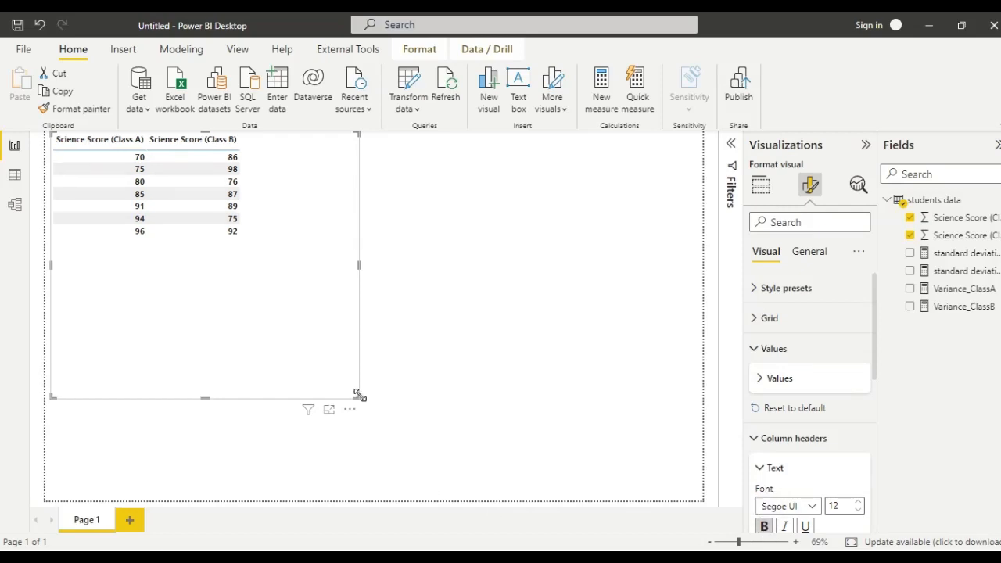
{"action": "left_click_drag", "start_coordinate": [358, 397], "coordinate": [423, 427]}
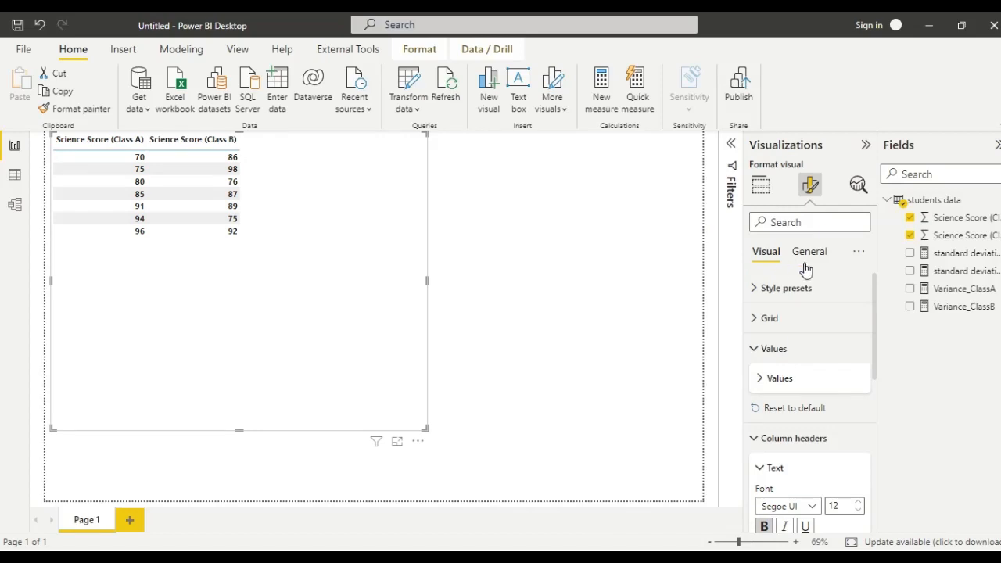
Step: Add the Variance_ClassA and Variance_ClassB measures to the table visual as columns after the two science scores
{"action": "left_click", "coordinate": [910, 255]}
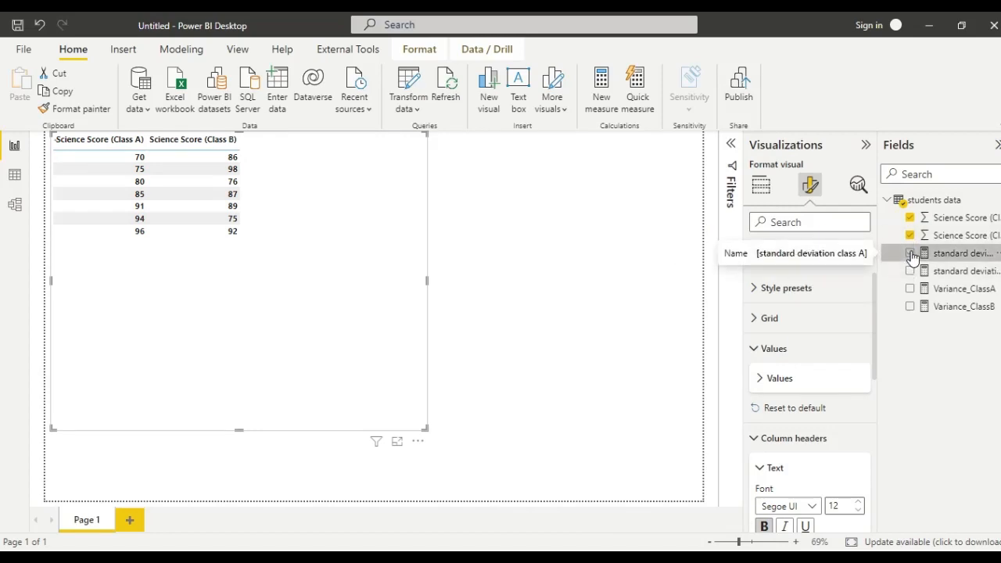
{"action": "left_click", "coordinate": [911, 255]}
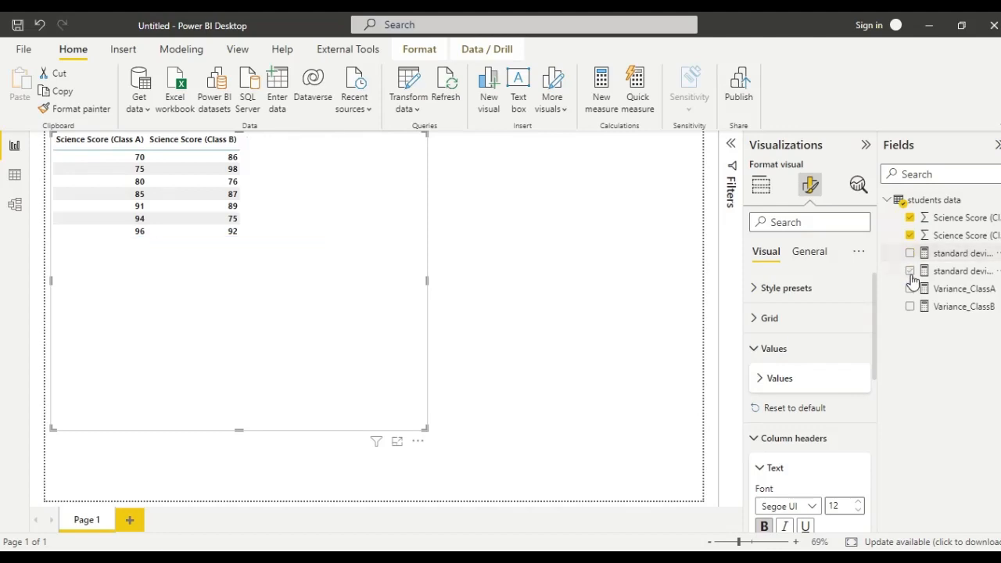
{"action": "left_click", "coordinate": [910, 289]}
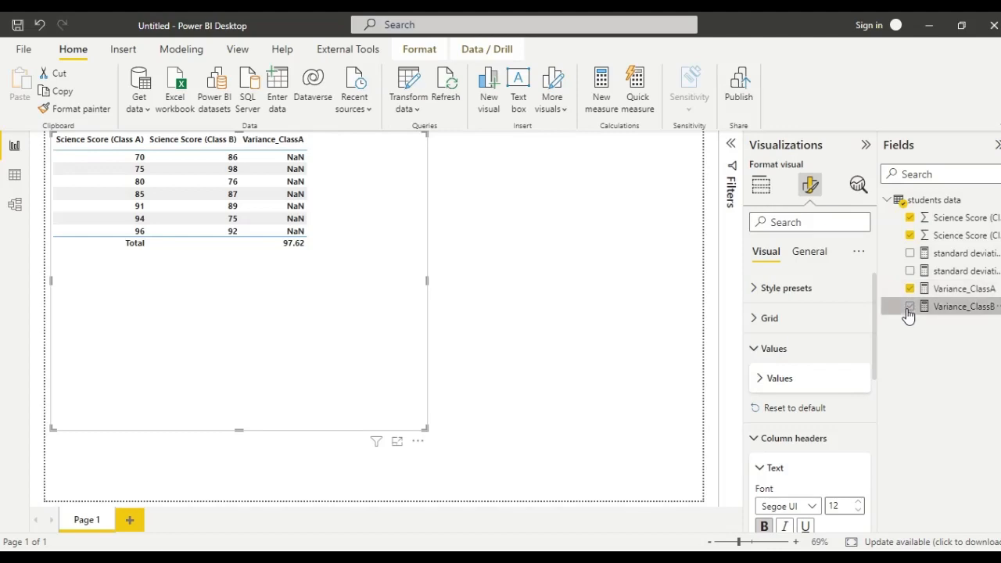
{"action": "left_click", "coordinate": [909, 307]}
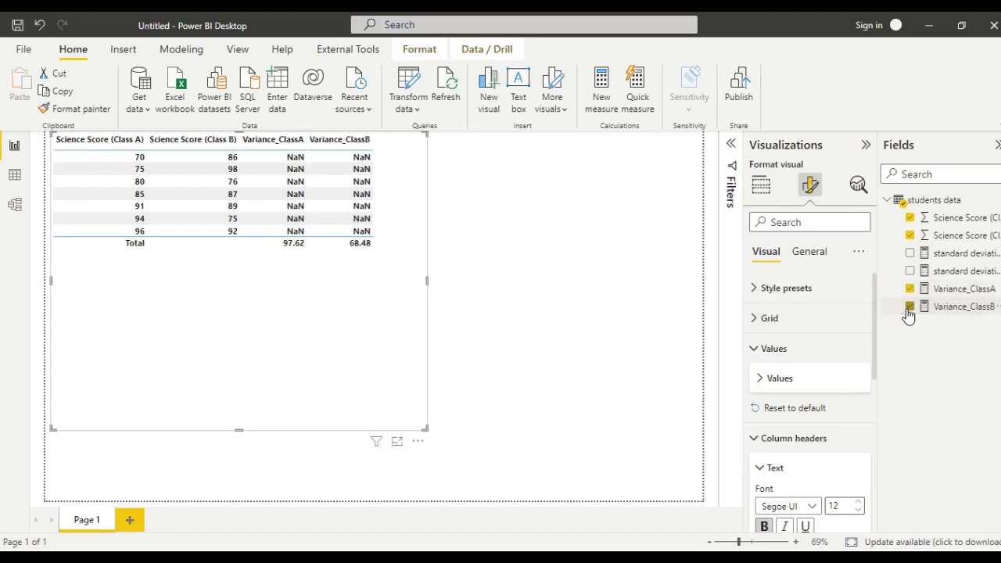
Step: Add the standard deviation class A and class B measures to the table, and reposition and widen the visual to fit all six columns
{"action": "left_click", "coordinate": [910, 253]}
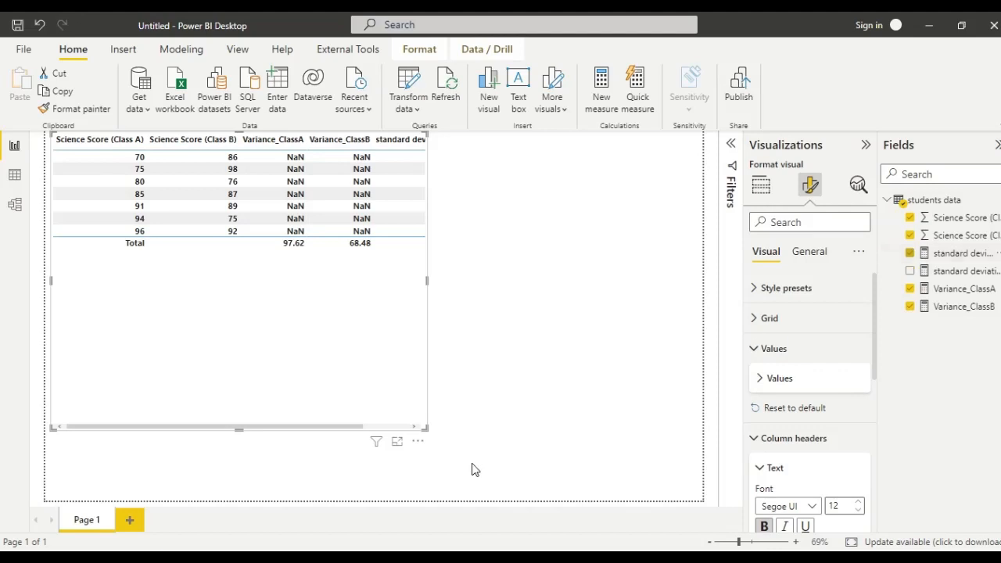
{"action": "left_click_drag", "start_coordinate": [423, 426], "coordinate": [634, 464]}
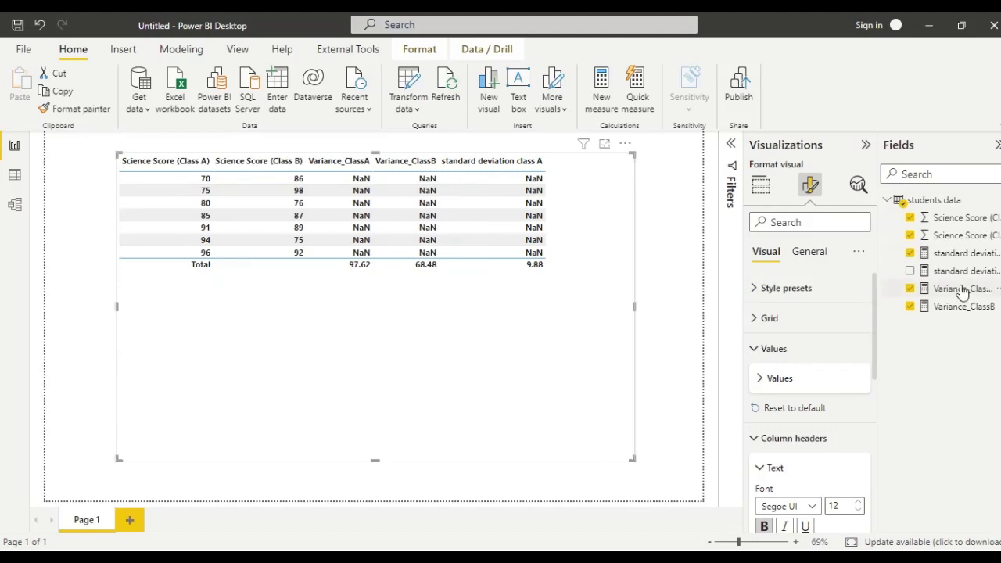
{"action": "left_click", "coordinate": [910, 271]}
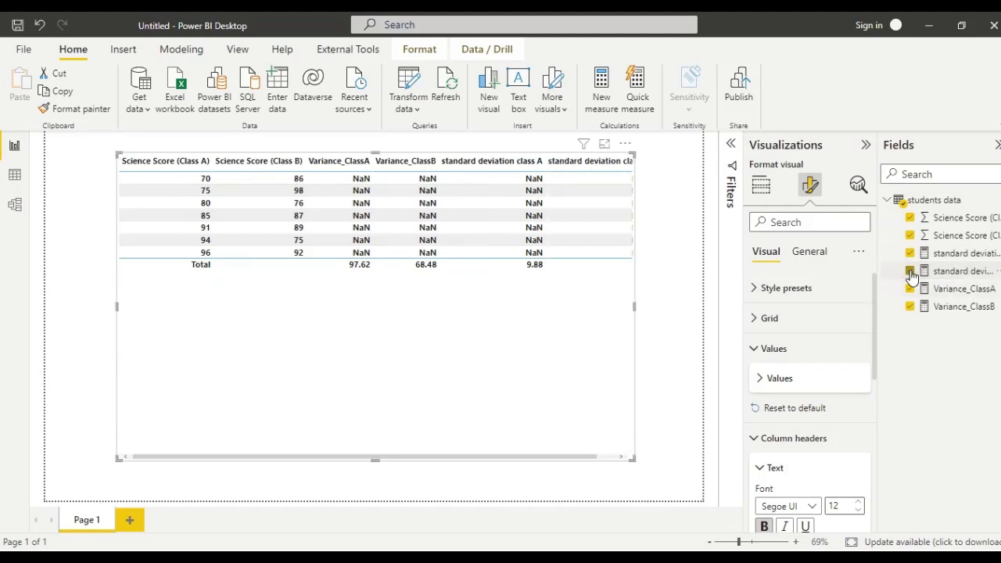
{"action": "left_click_drag", "start_coordinate": [389, 387], "coordinate": [290, 364]}
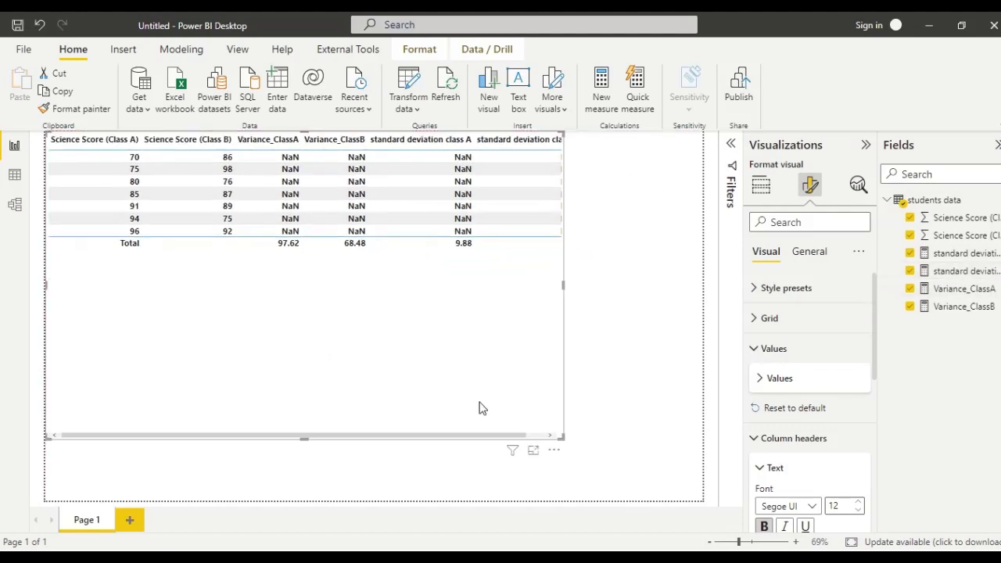
{"action": "left_click_drag", "start_coordinate": [563, 438], "coordinate": [634, 464]}
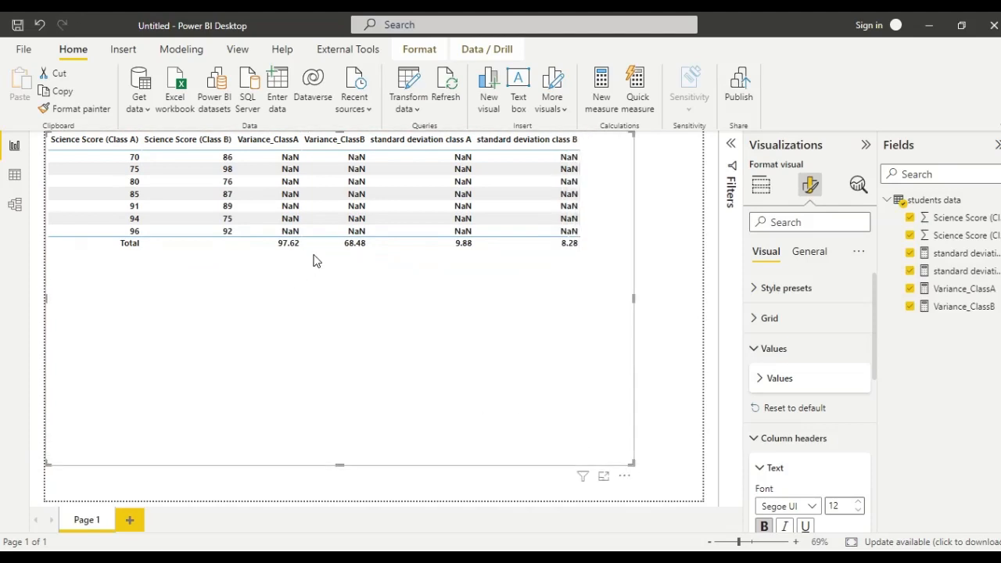